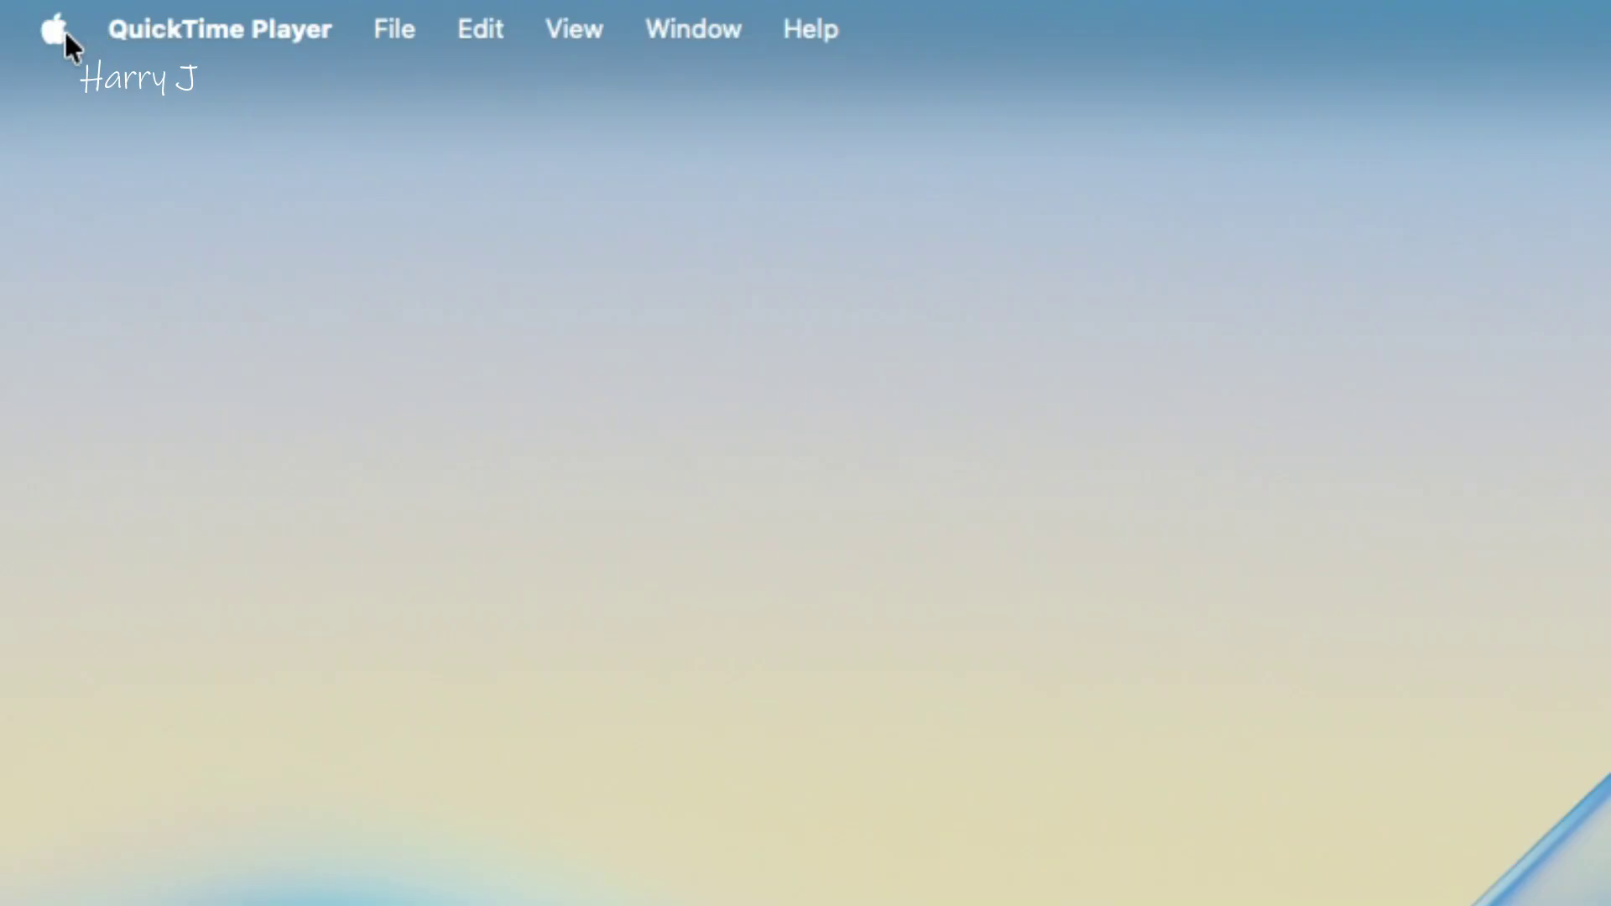
- Open System Settings from the Apple menu and go to Software Update
left_click(65, 29)
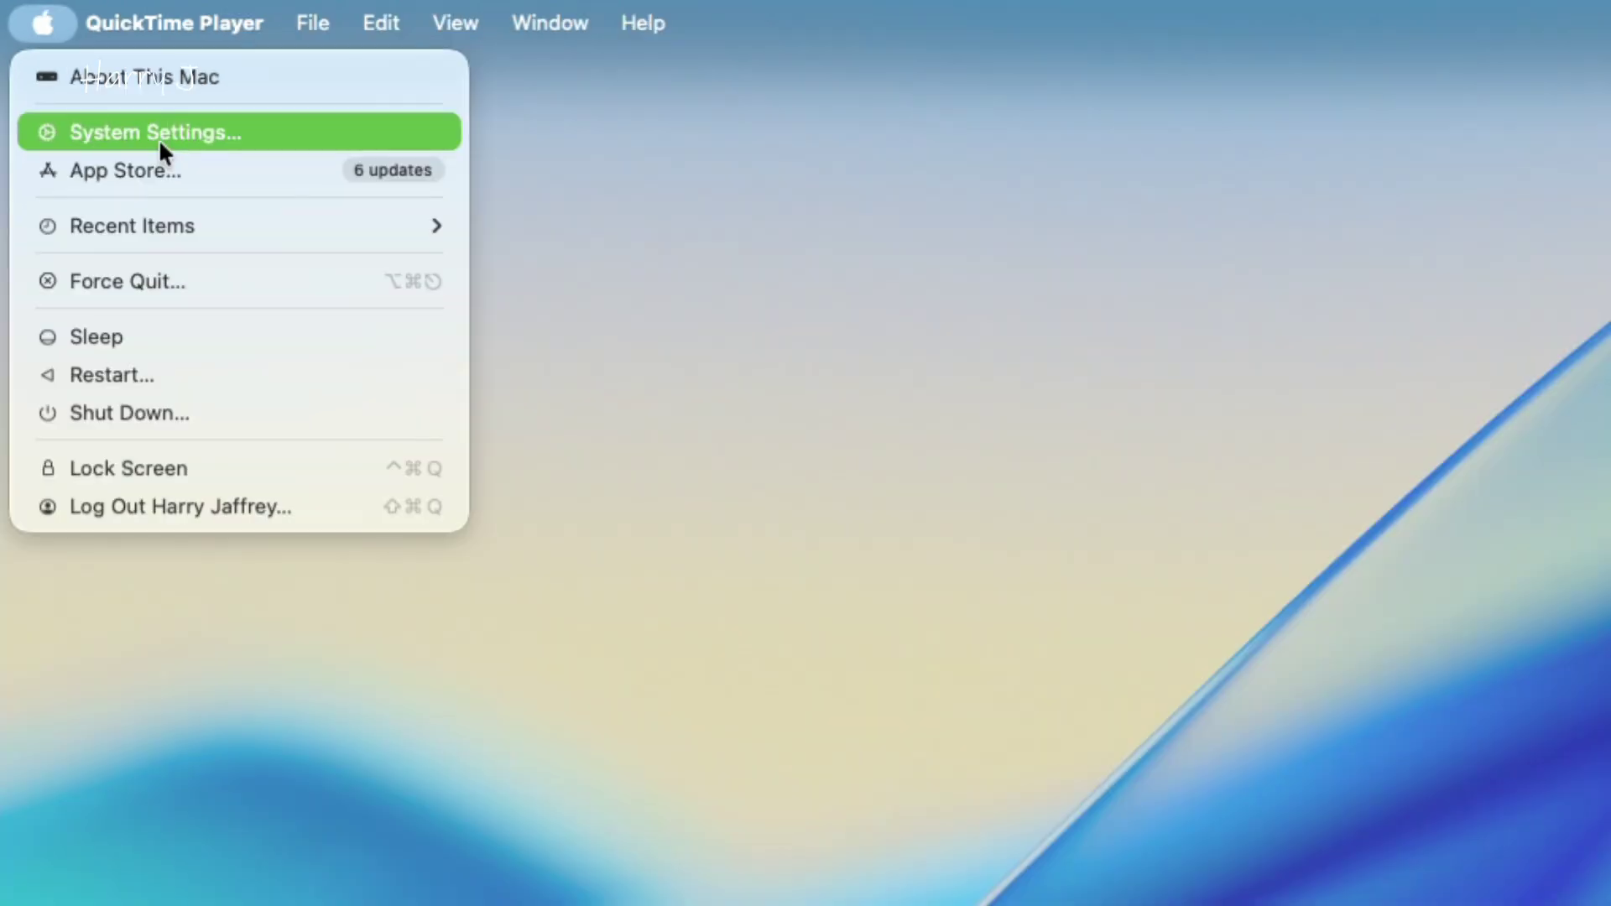
left_click(159, 138)
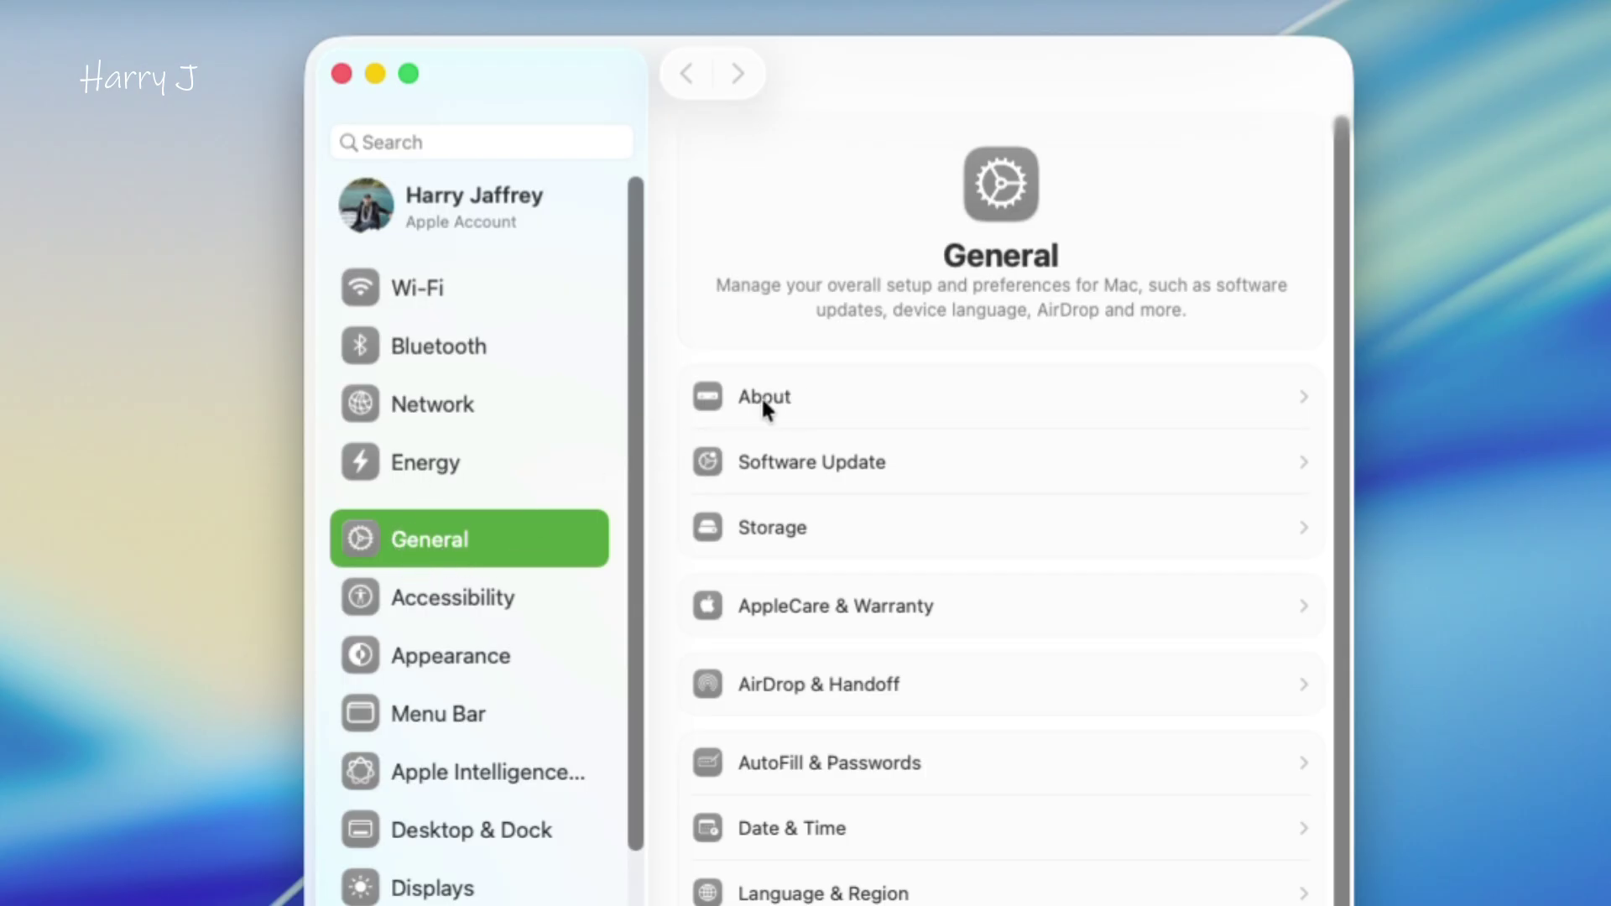
left_click(803, 463)
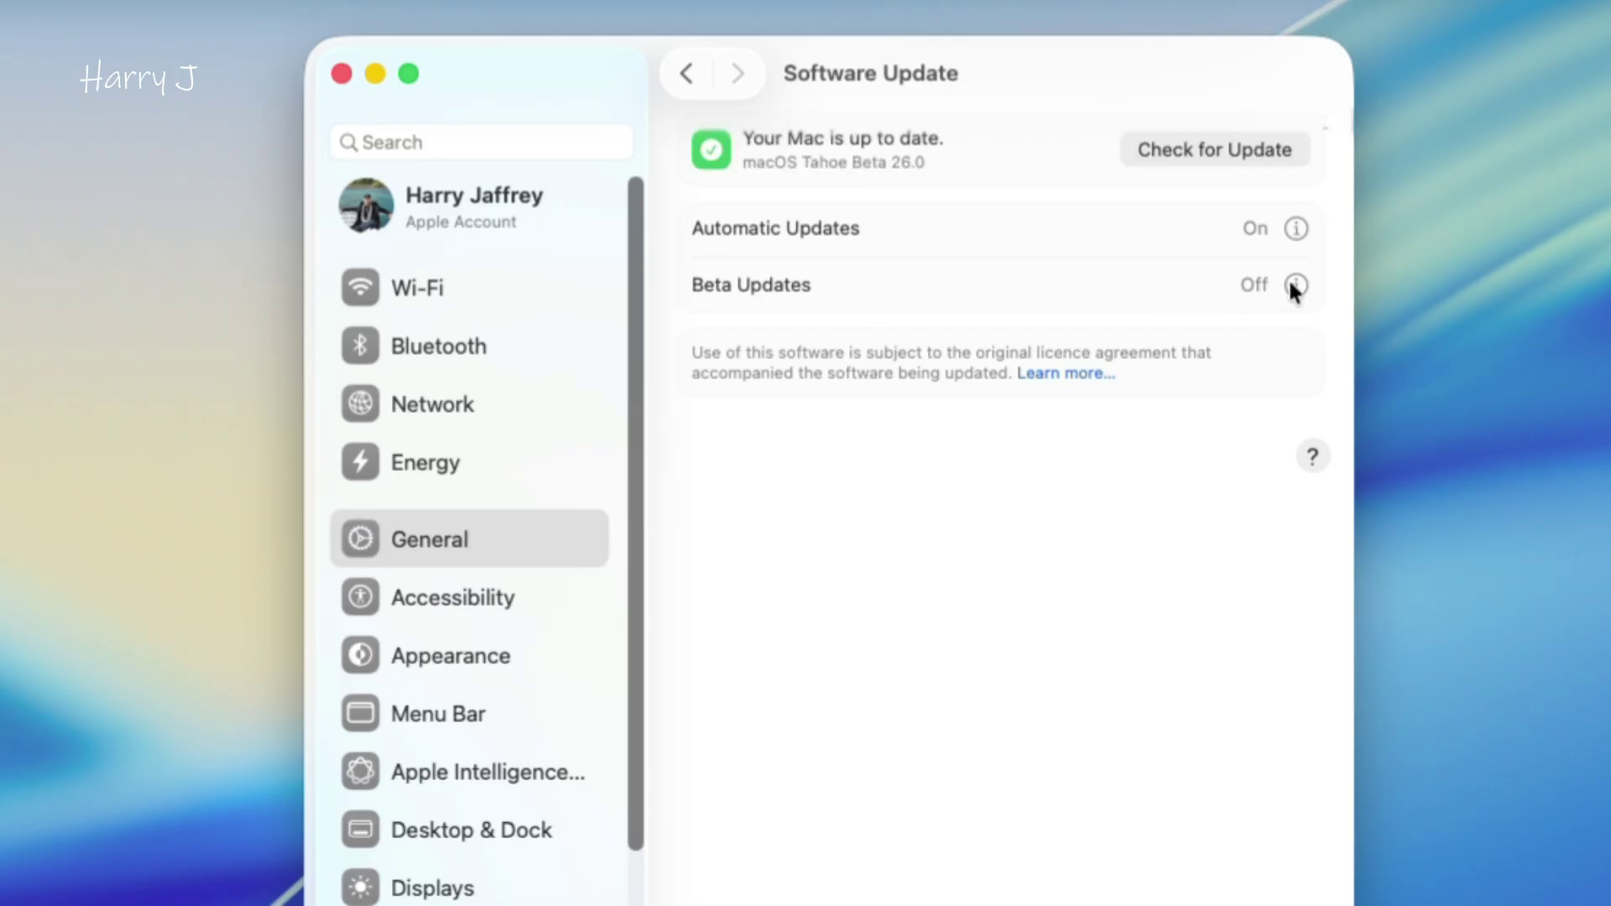
- Set Beta Updates to macOS Tahoe 26 Developer Beta and confirm with Done
left_click(1296, 284)
left_click(1102, 523)
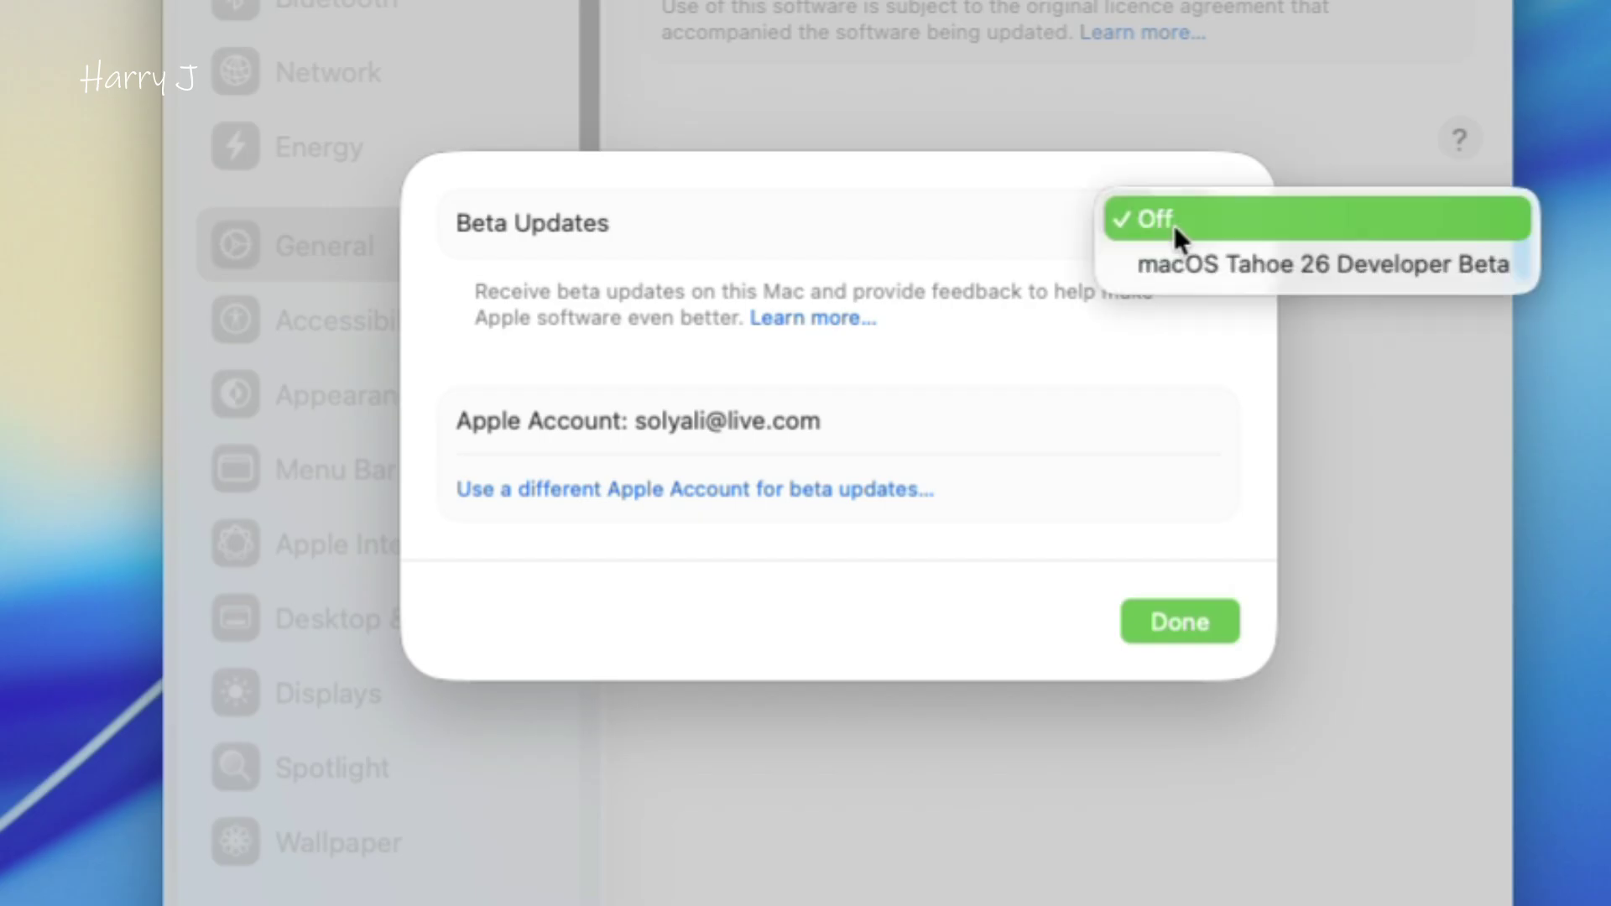
left_click(1195, 263)
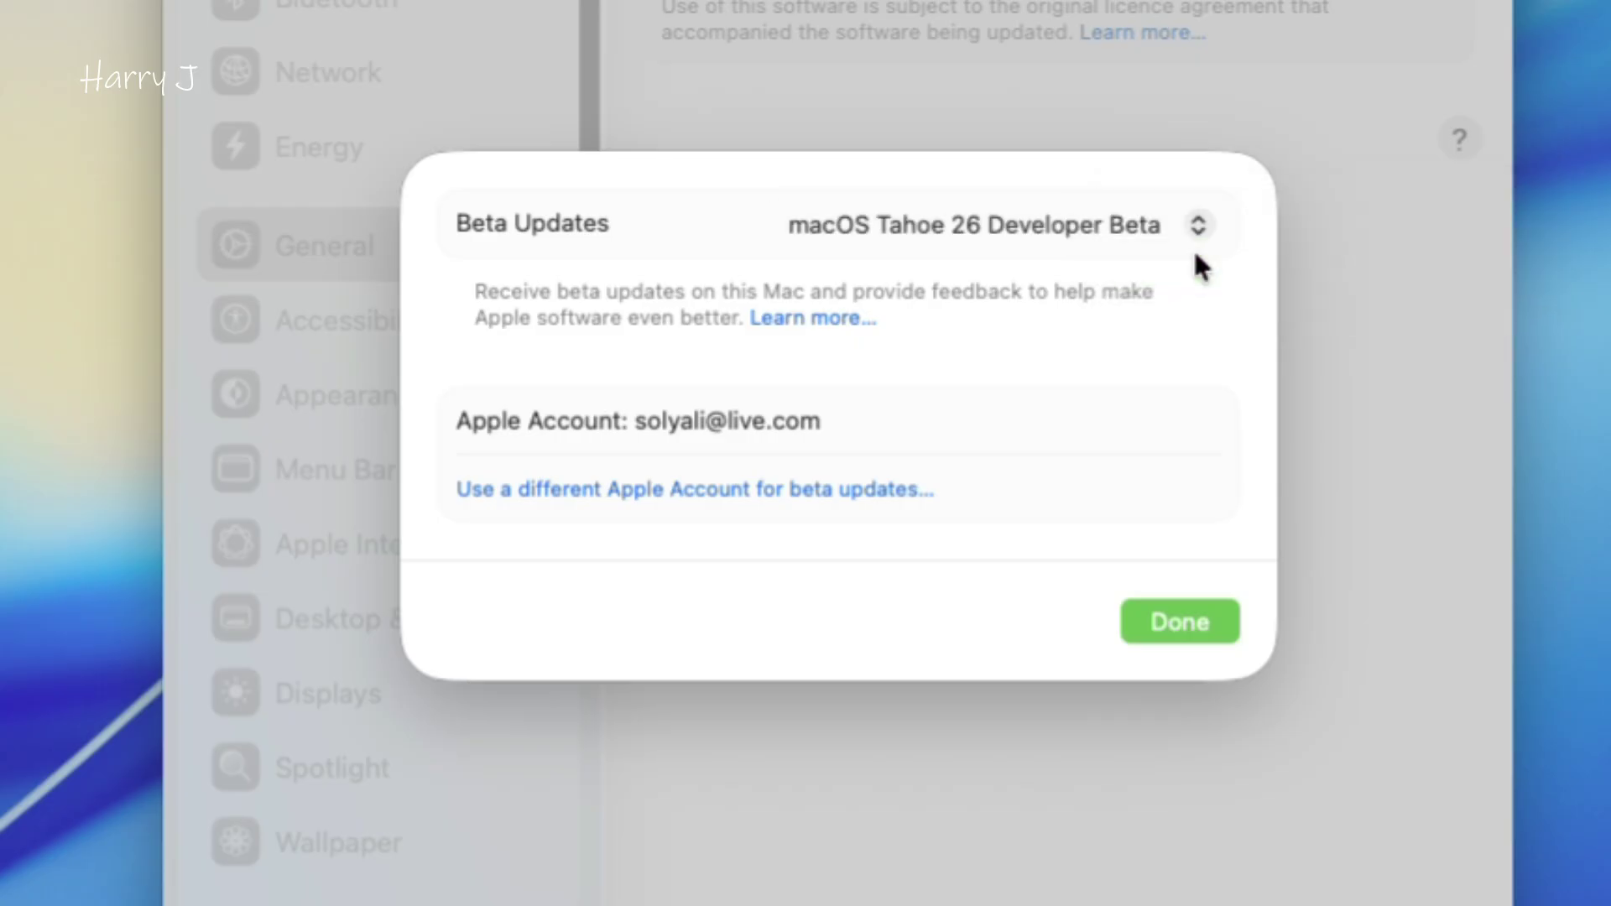
left_click(1043, 750)
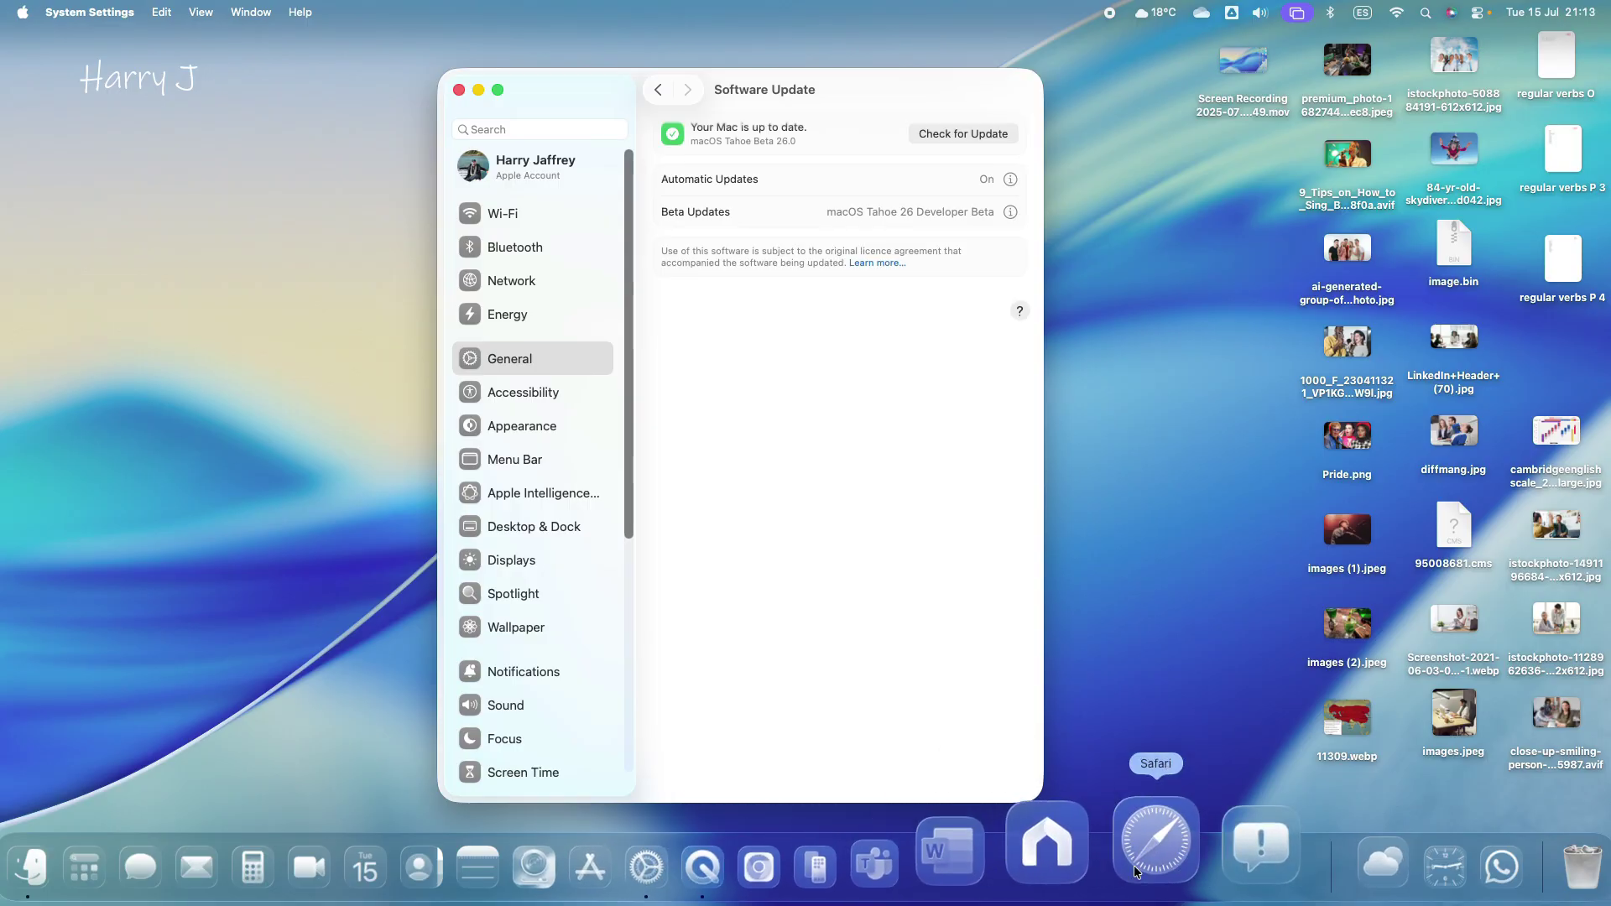
- Launch Safari, search Google for 'apple developer' and open the Apple Developer result
left_click(1148, 867)
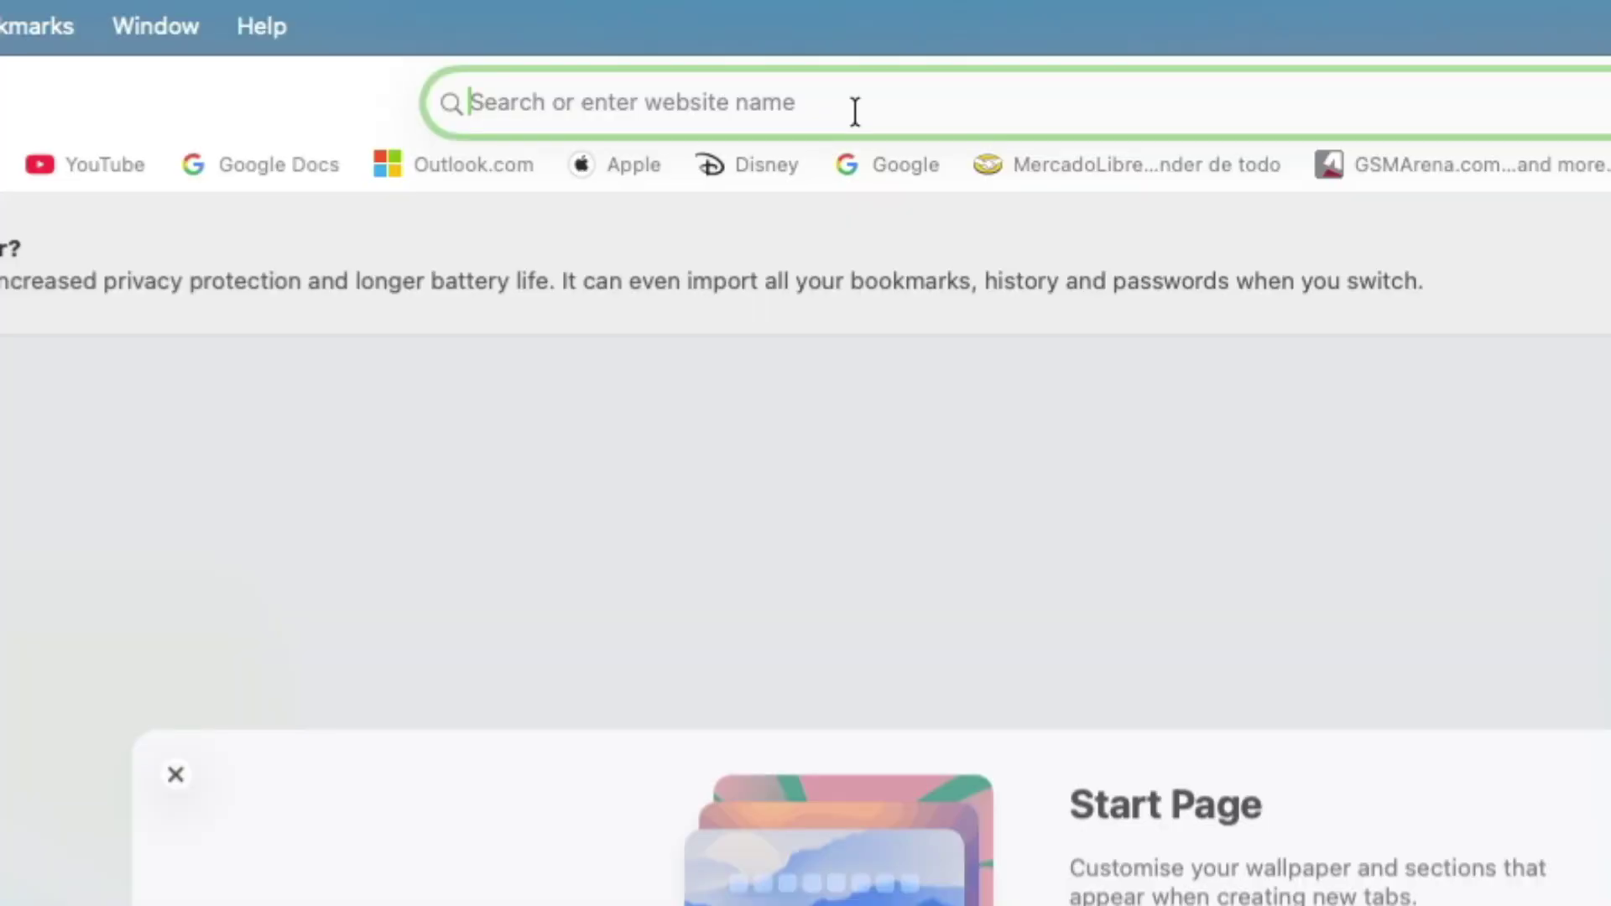
type("ap")
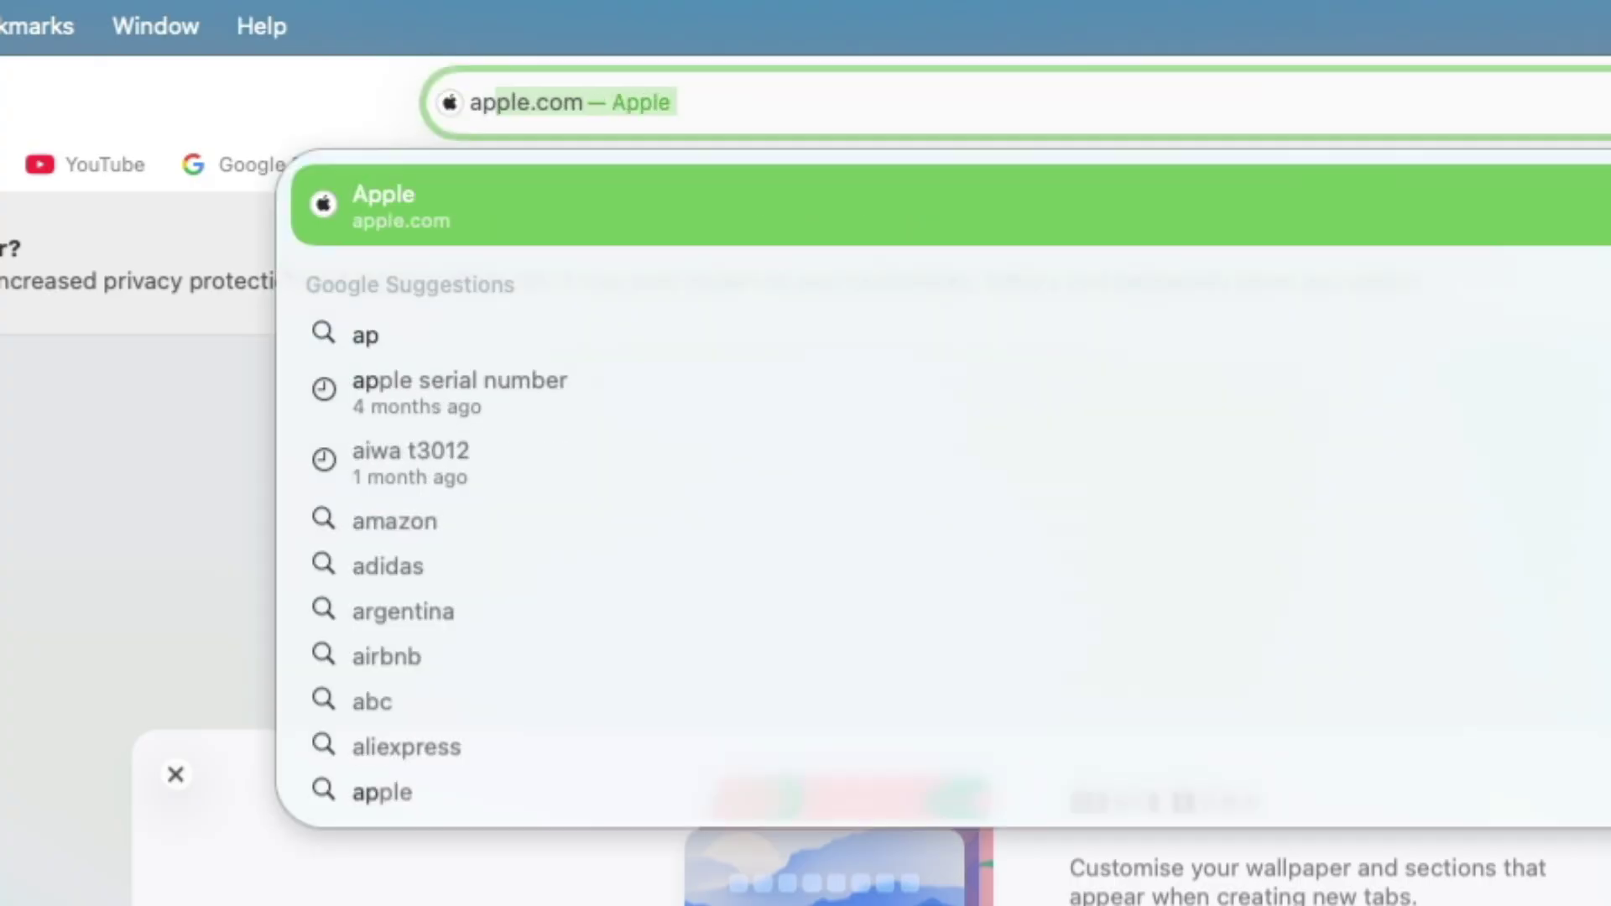
type("pple")
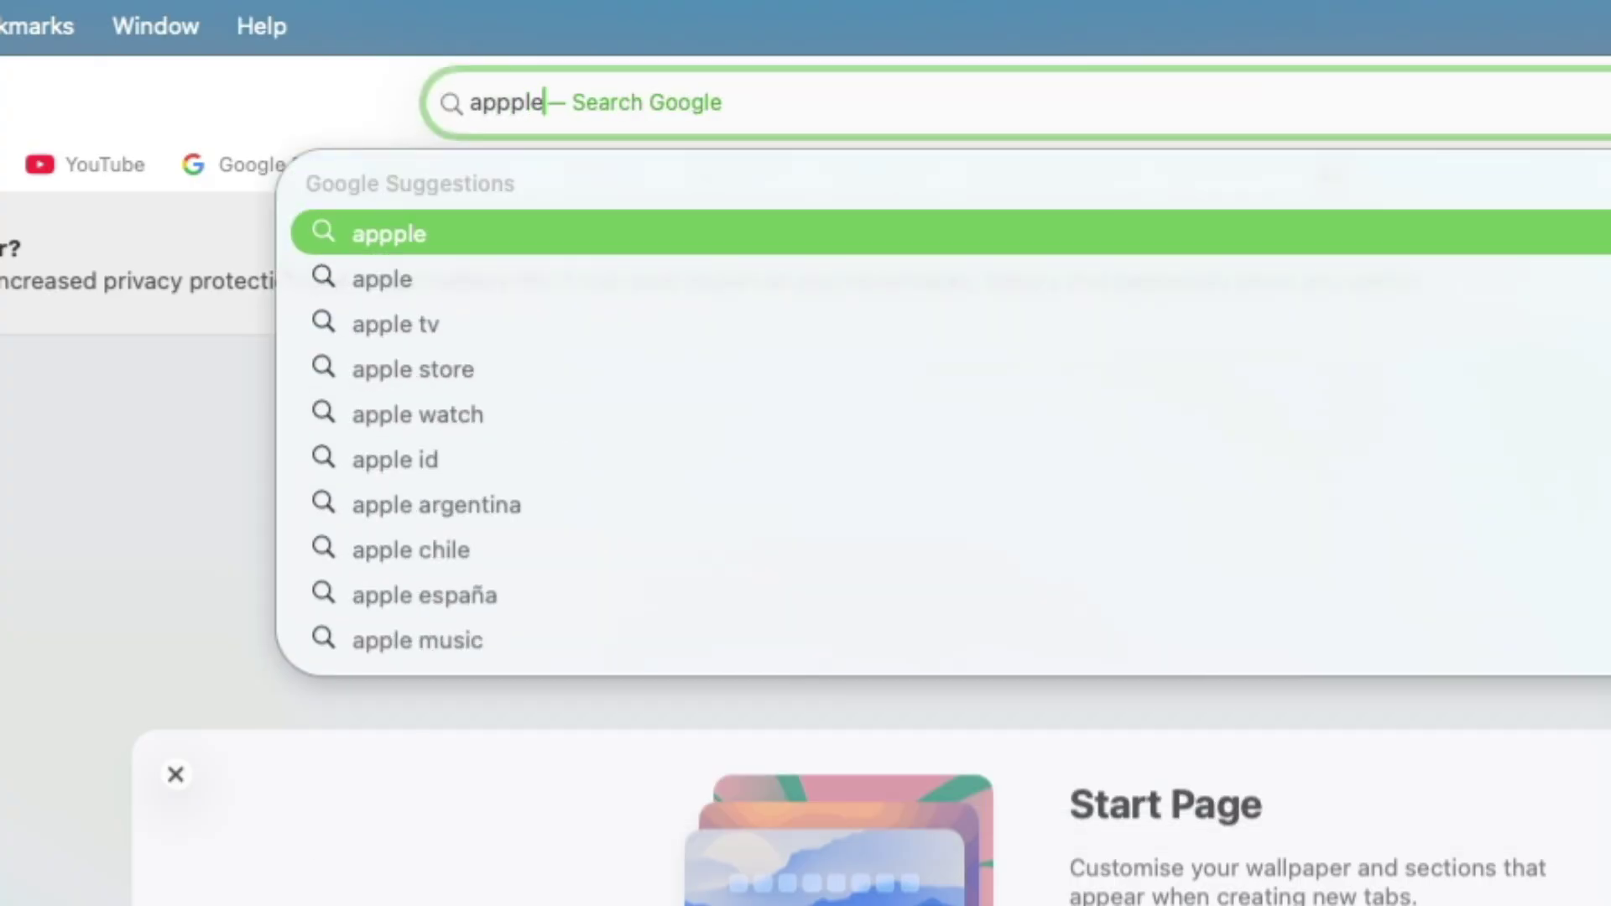
type(" devel")
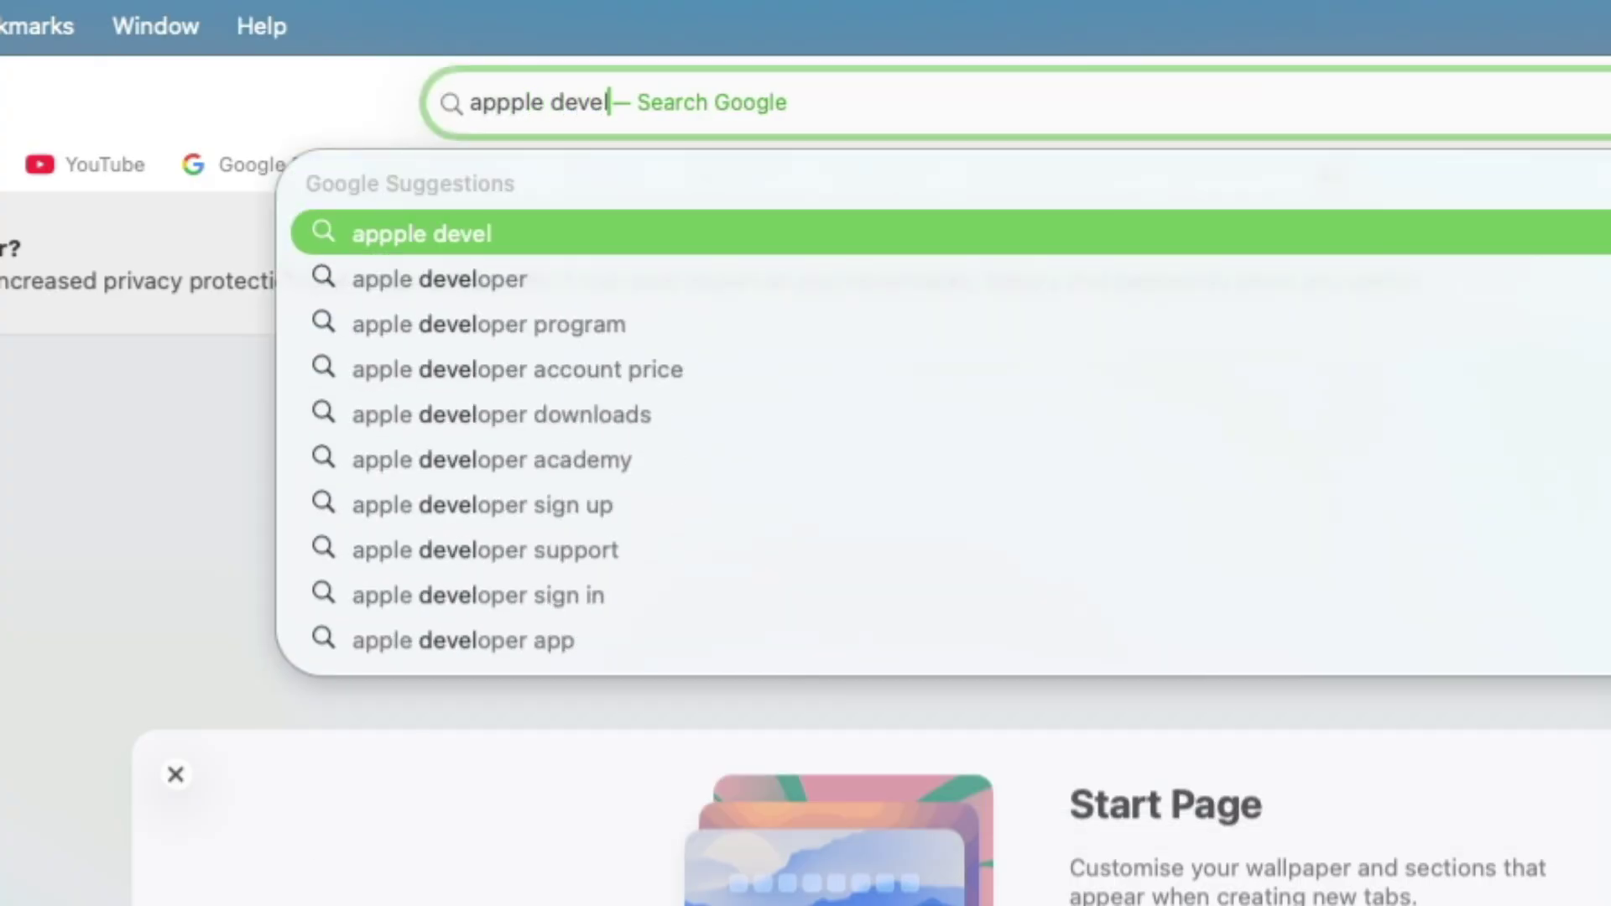
type("oper")
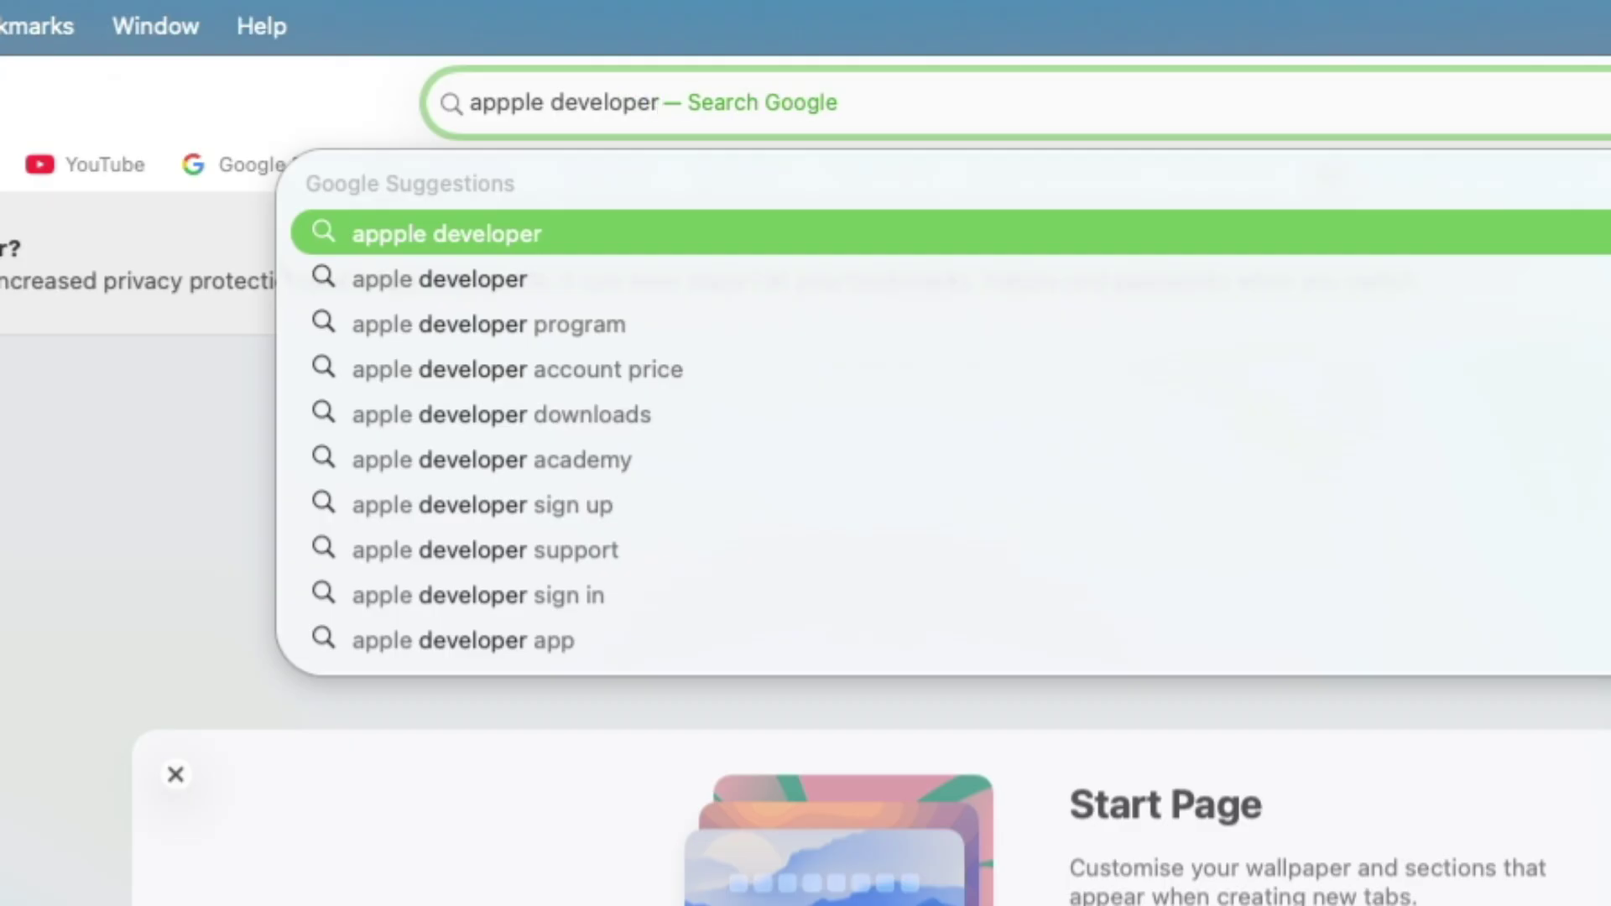
key("Return")
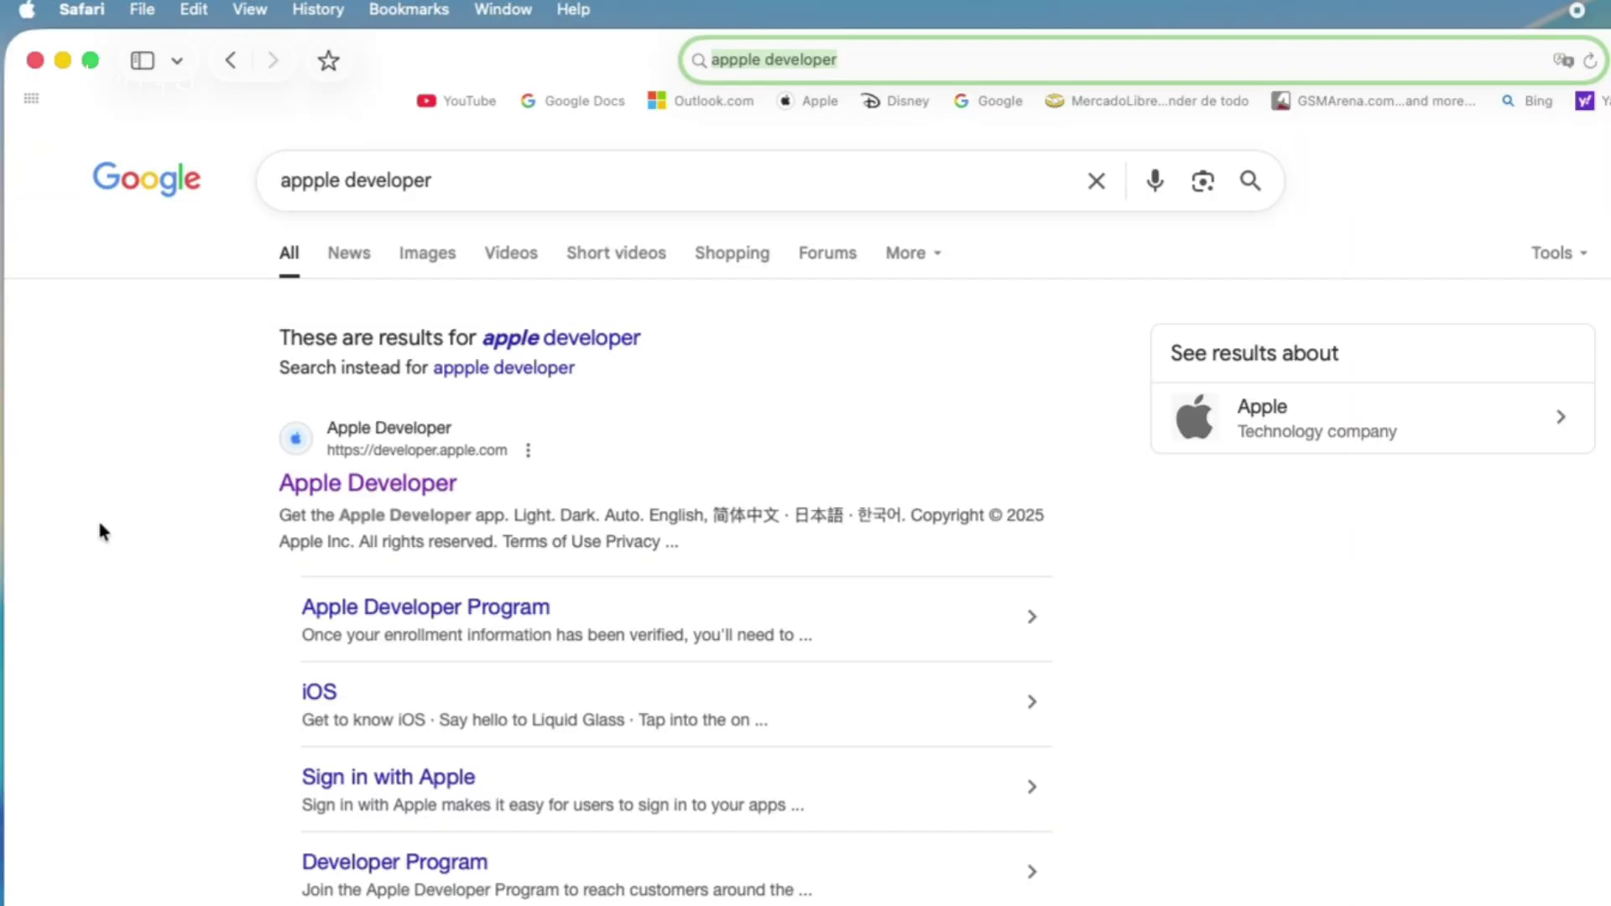
left_click(366, 485)
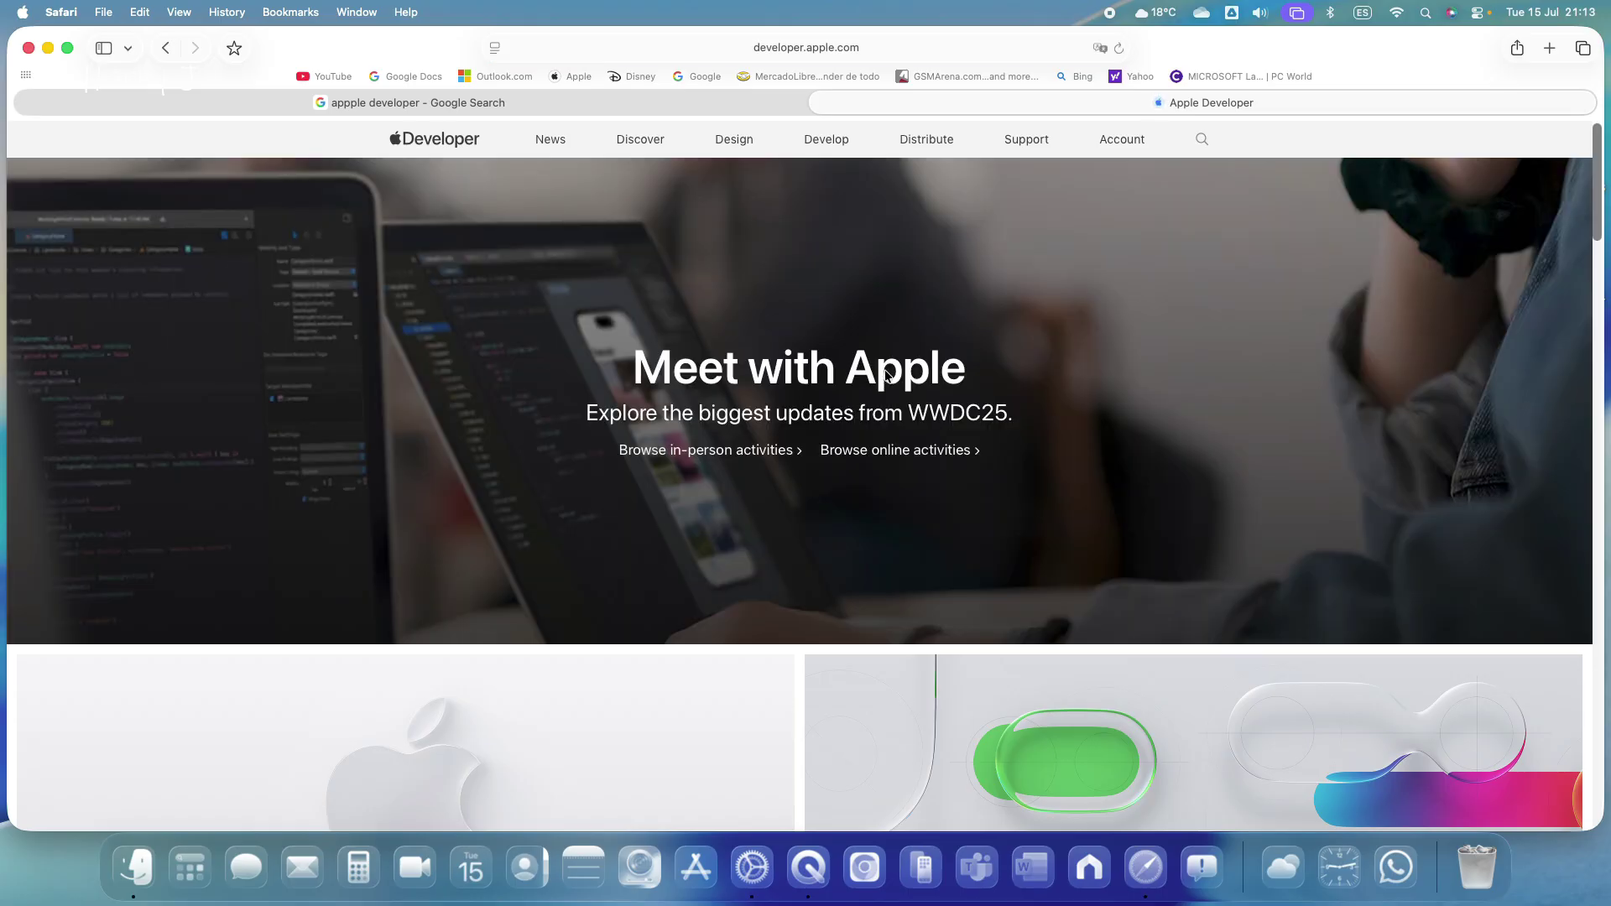
scroll(890, 407, "down", 10)
scroll(890, 407, "down", 10)
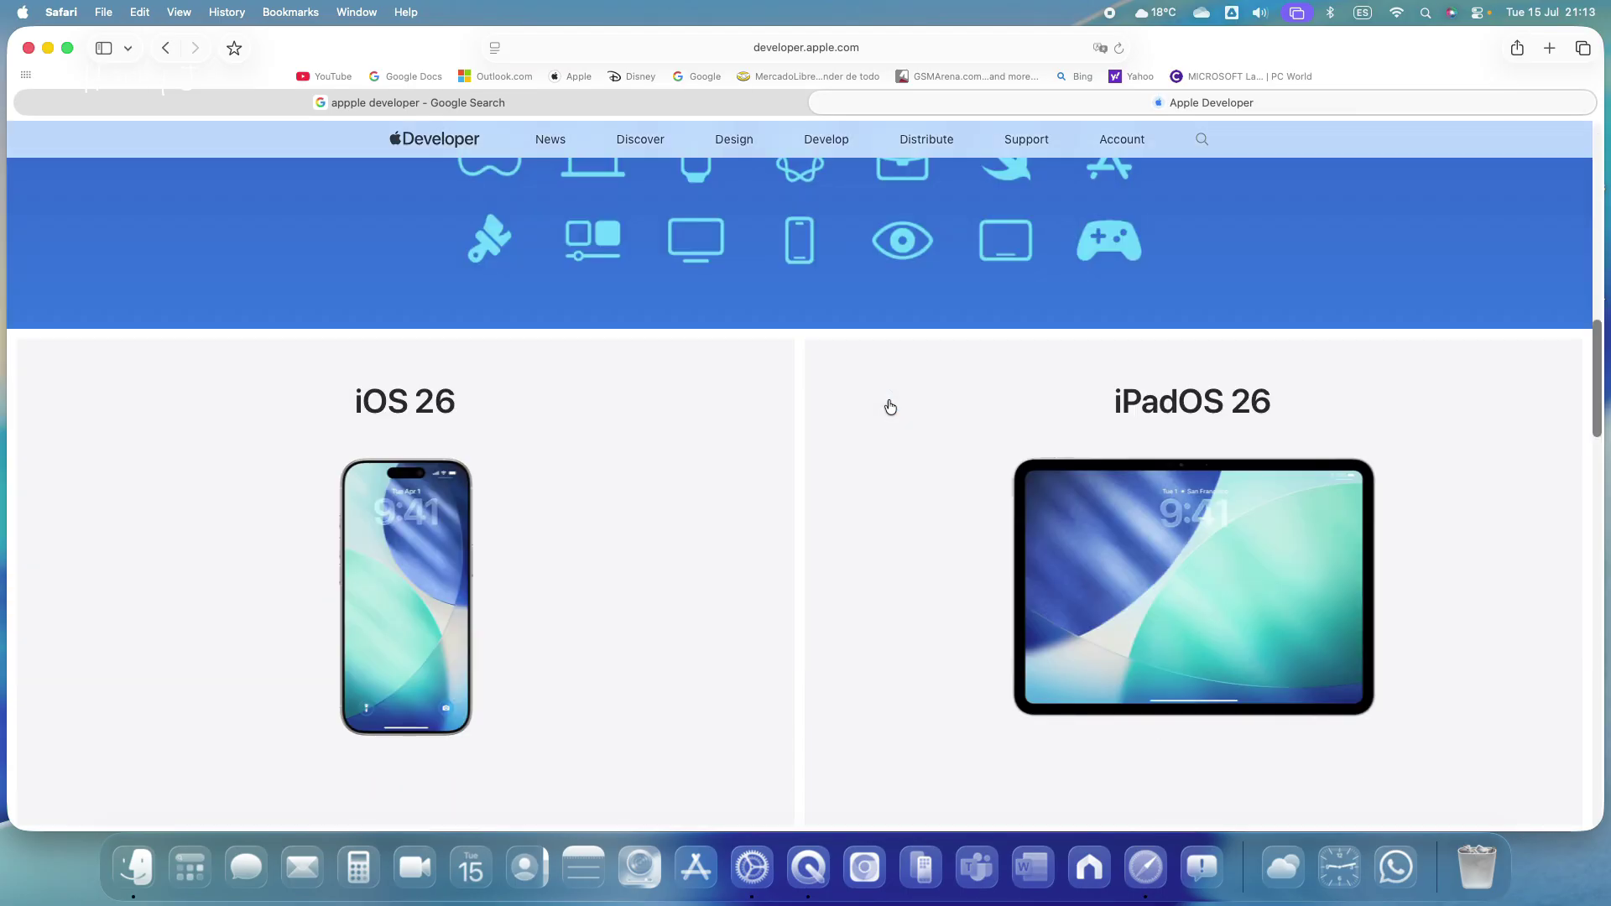
scroll(890, 407, "down", 8)
scroll(891, 407, "down", 6)
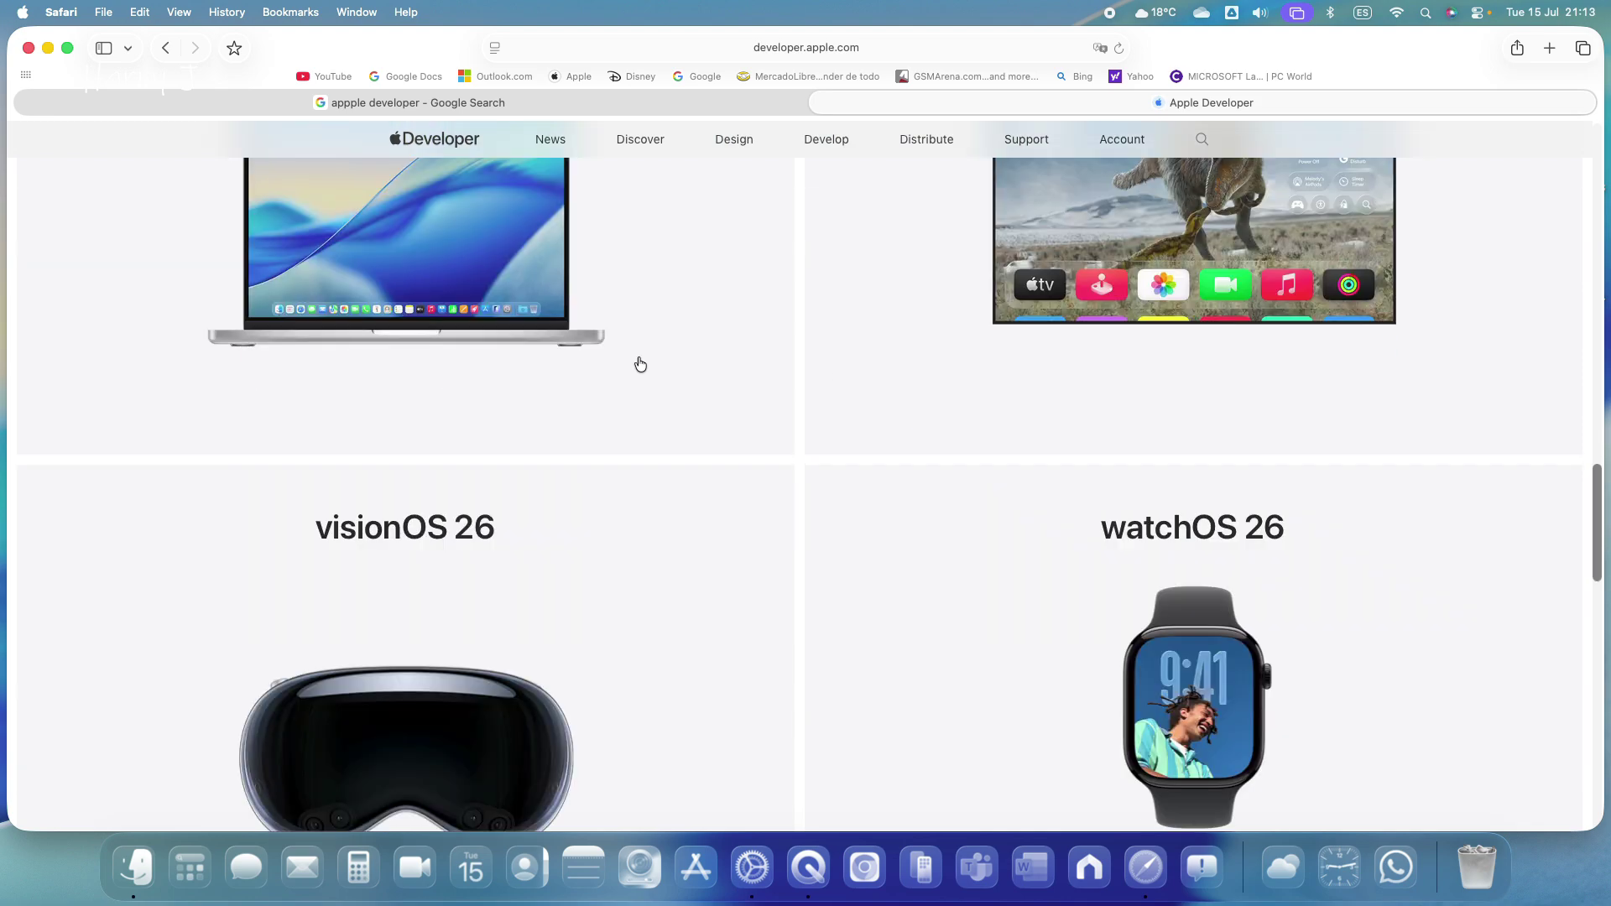
scroll(636, 358, "up", 2)
scroll(608, 383, "up", 2)
scroll(608, 383, "up", 3)
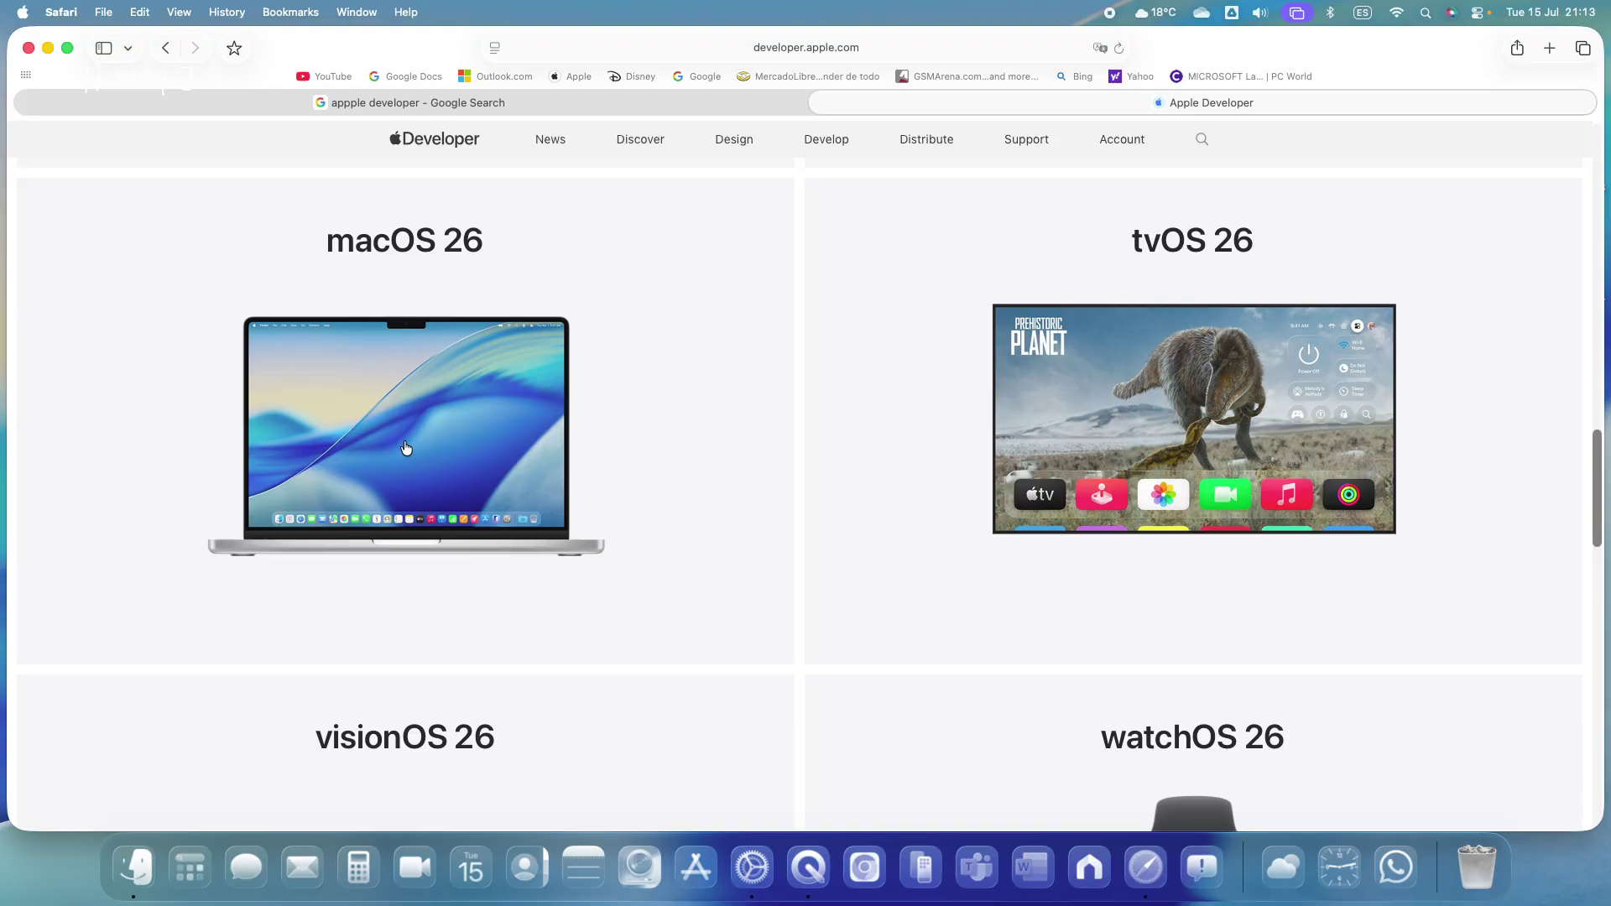
scroll(756, 441, "up", 5)
scroll(1008, 379, "up", 8)
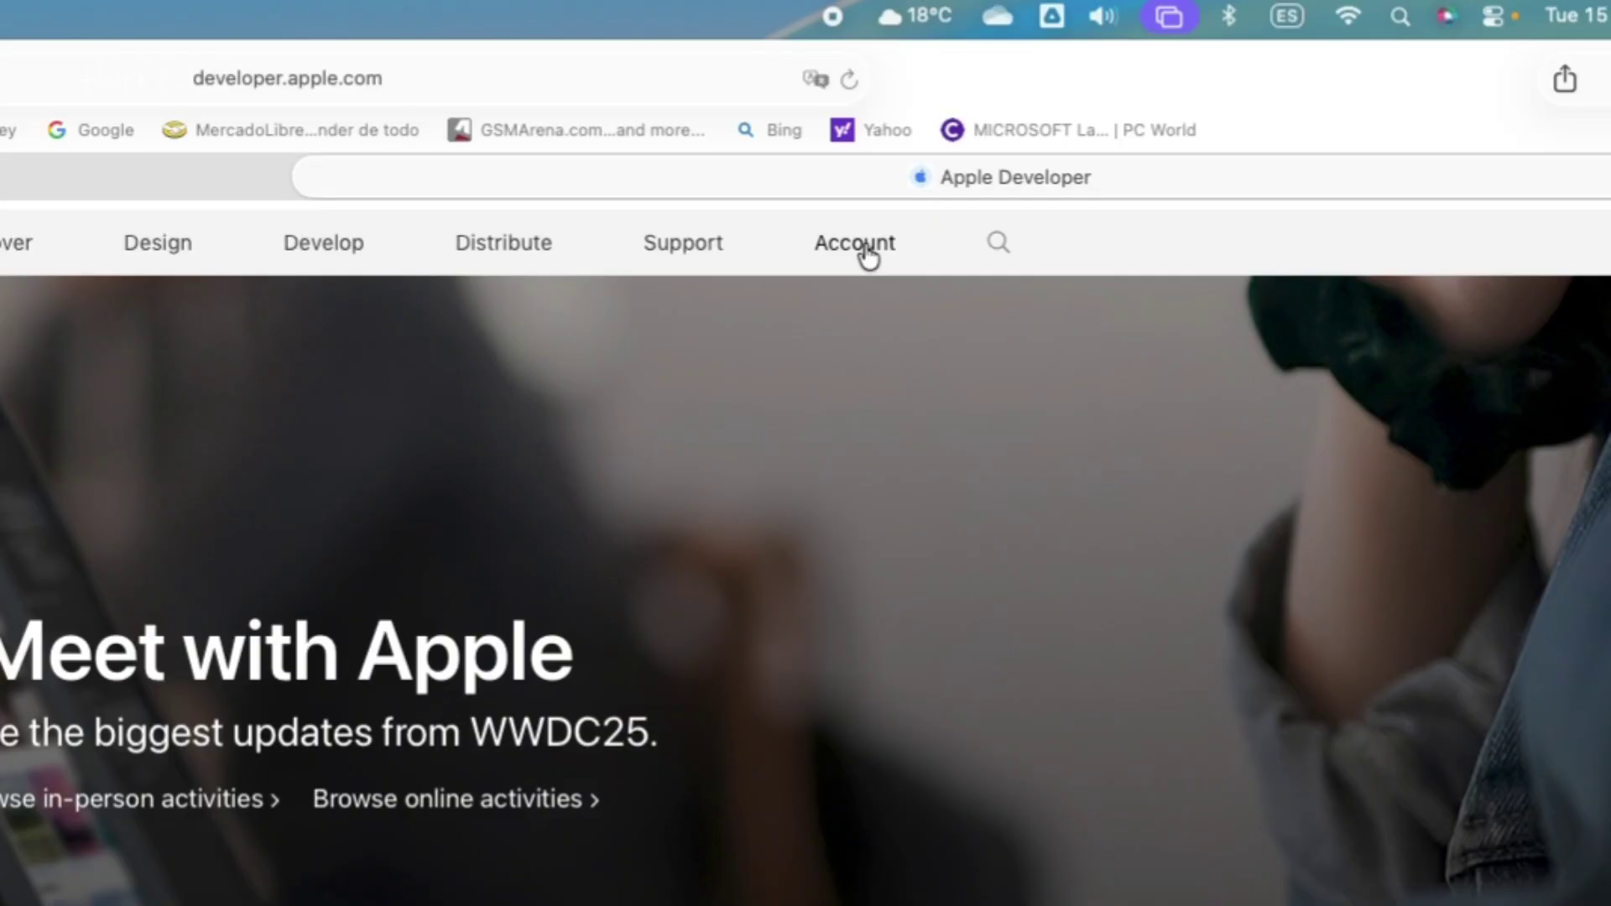
- Go to the Account sign-in on the Apple Developer site
left_click(867, 256)
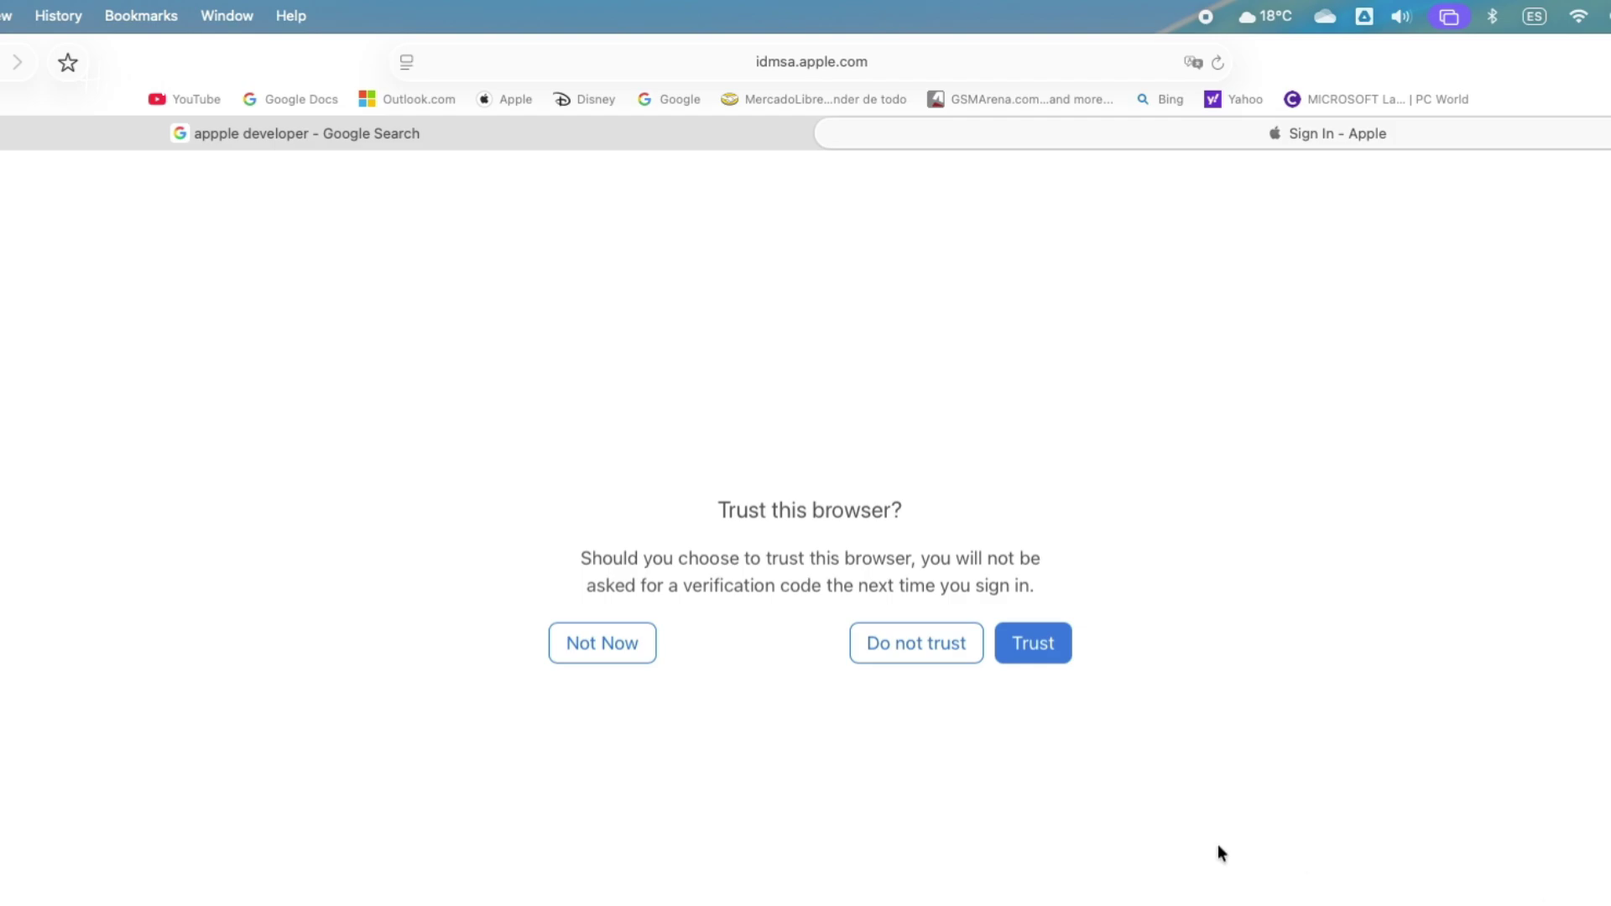
- Choose Trust on the 'Trust this browser?' prompt to finish signing in
left_click(1029, 644)
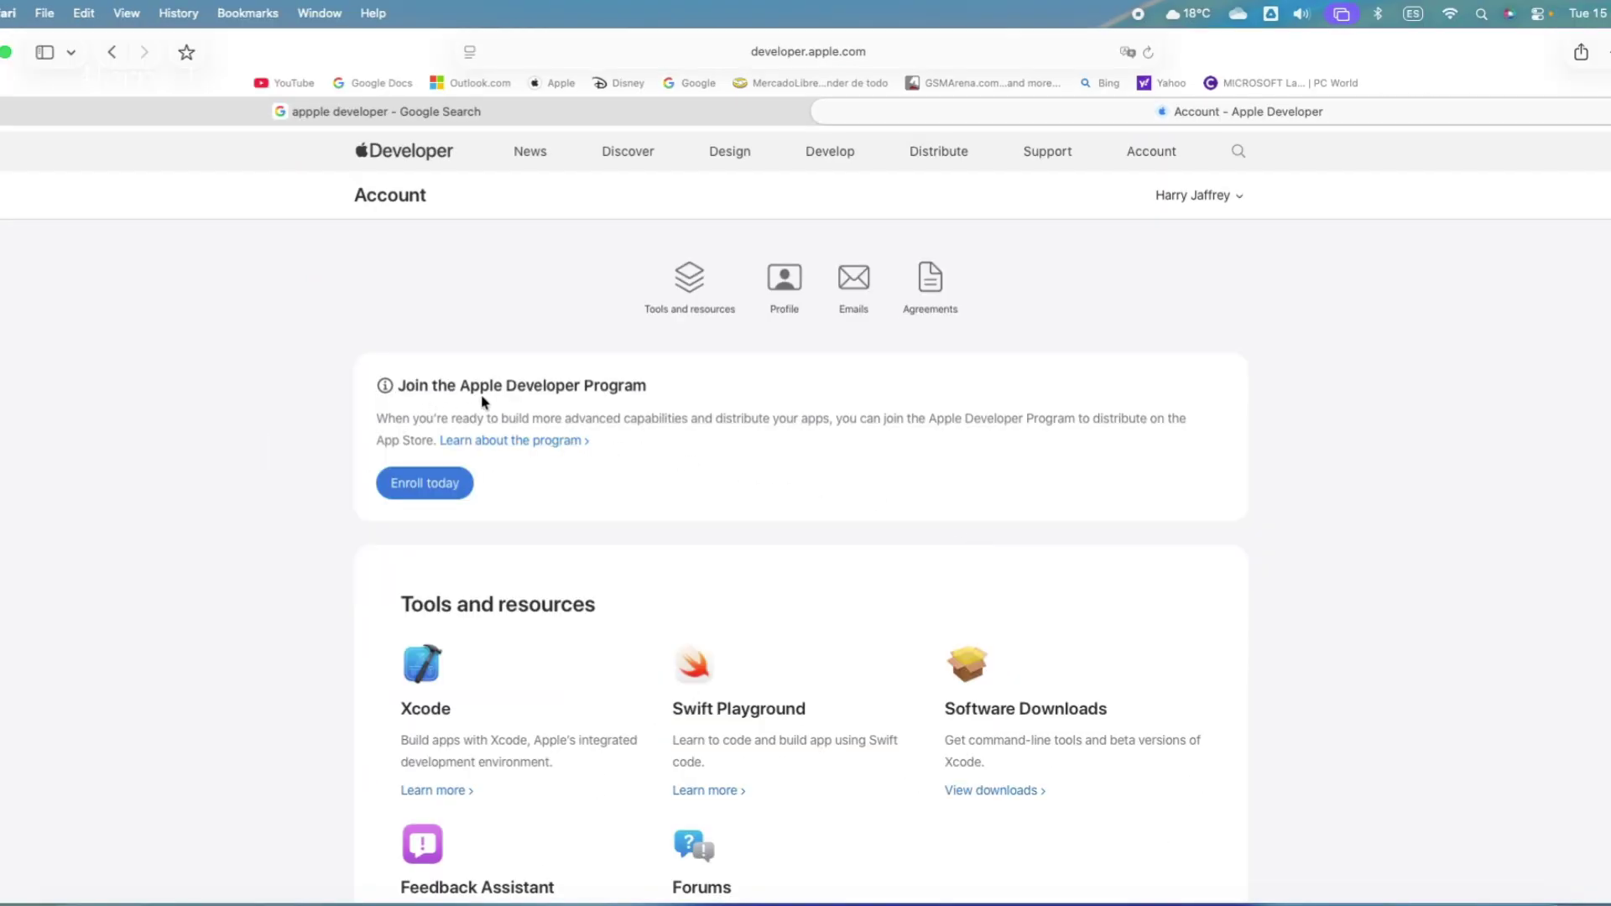
scroll(700, 461, "down", 10)
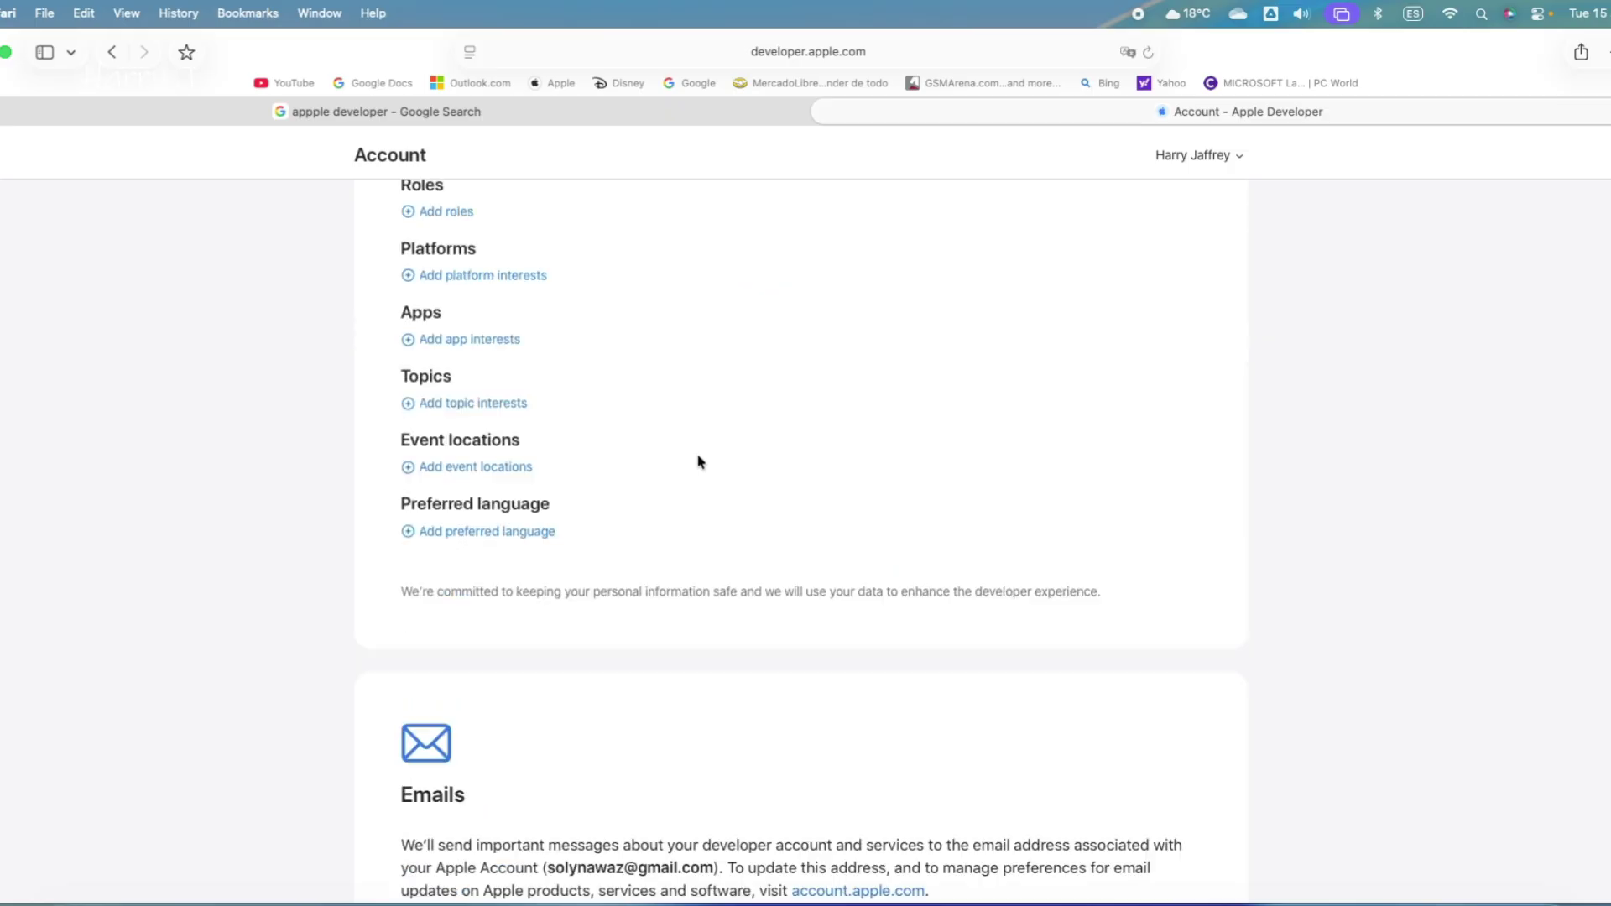
scroll(700, 462, "down", 8)
scroll(701, 461, "down", 10)
scroll(700, 461, "up", 5)
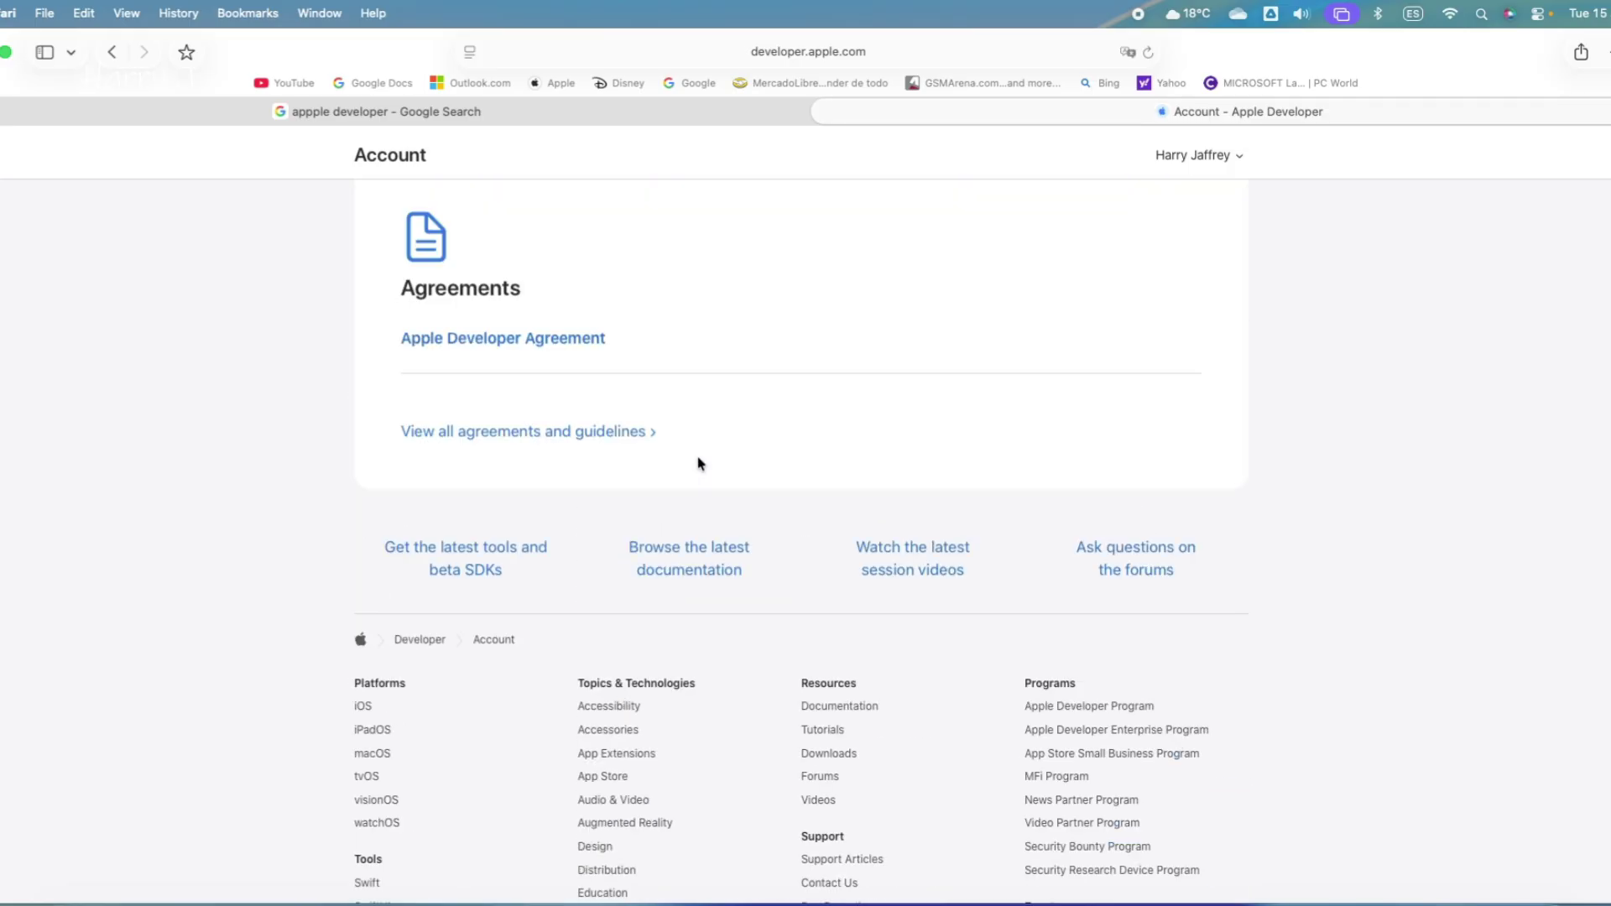
scroll(701, 461, "up", 15)
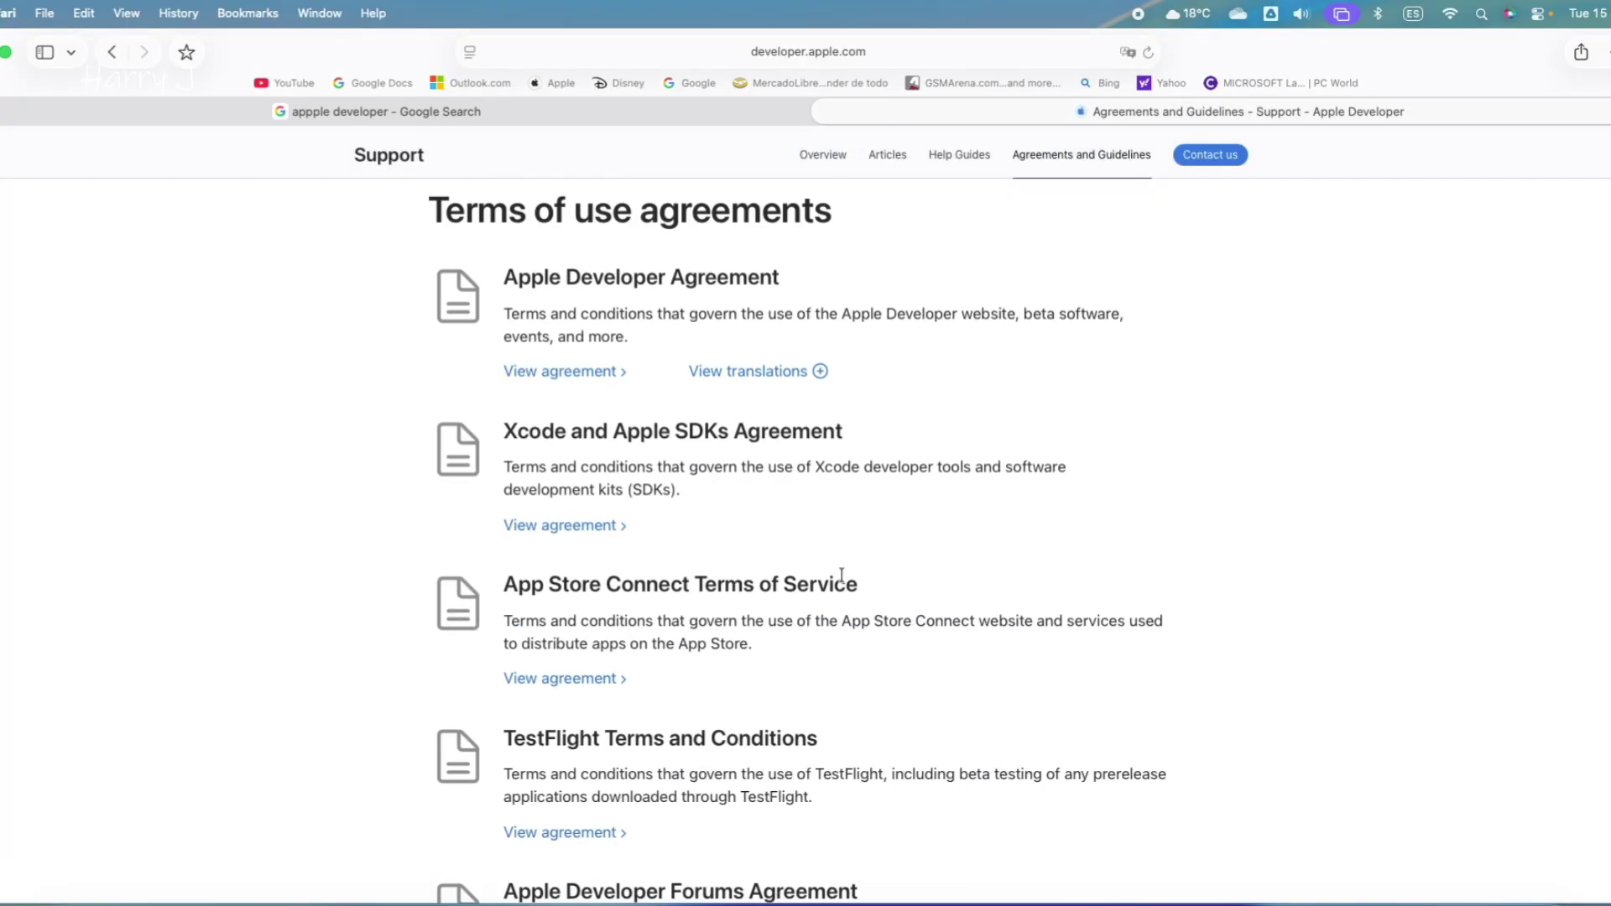
scroll(842, 576, "up", 8)
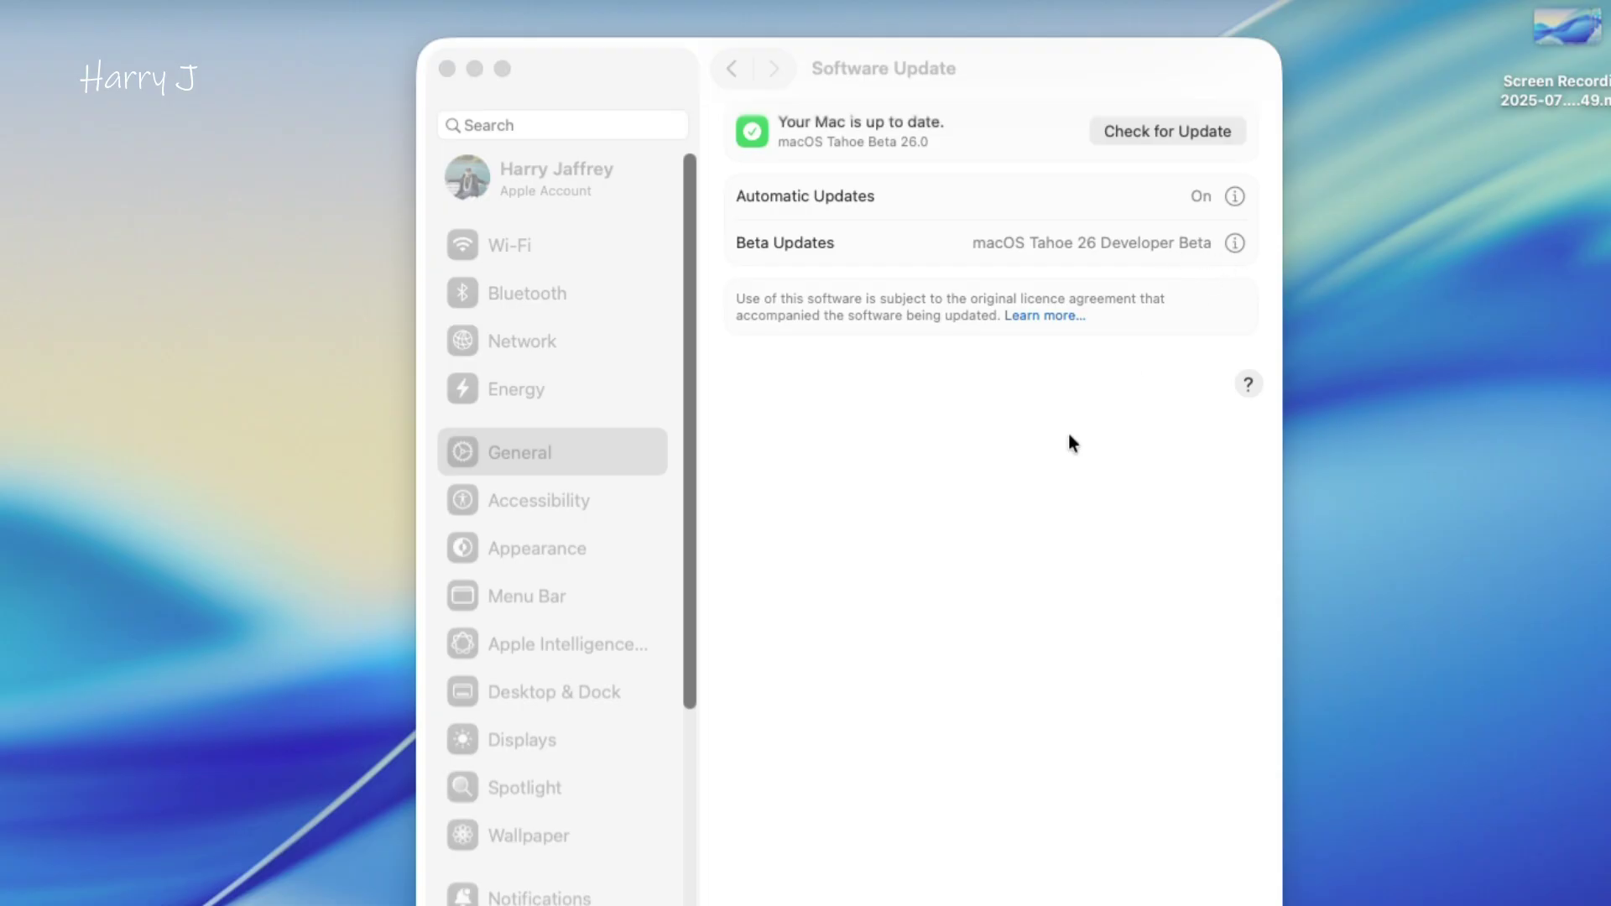
- Return to System Settings' General > Software Update and run a fresh Check for Update
left_click(556, 507)
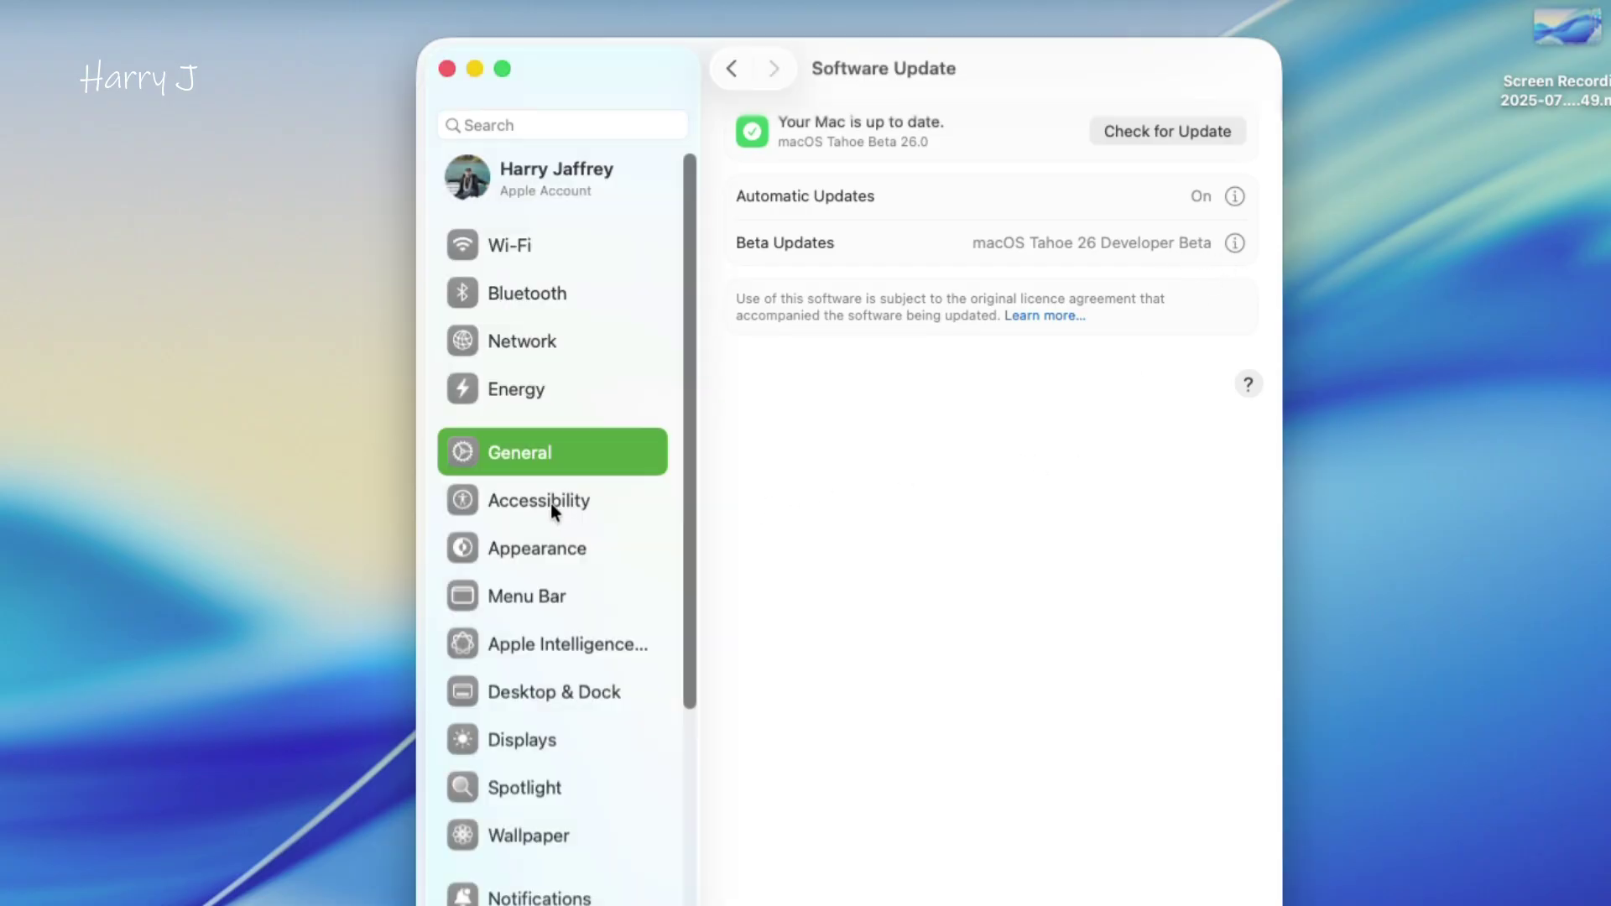
left_click(537, 453)
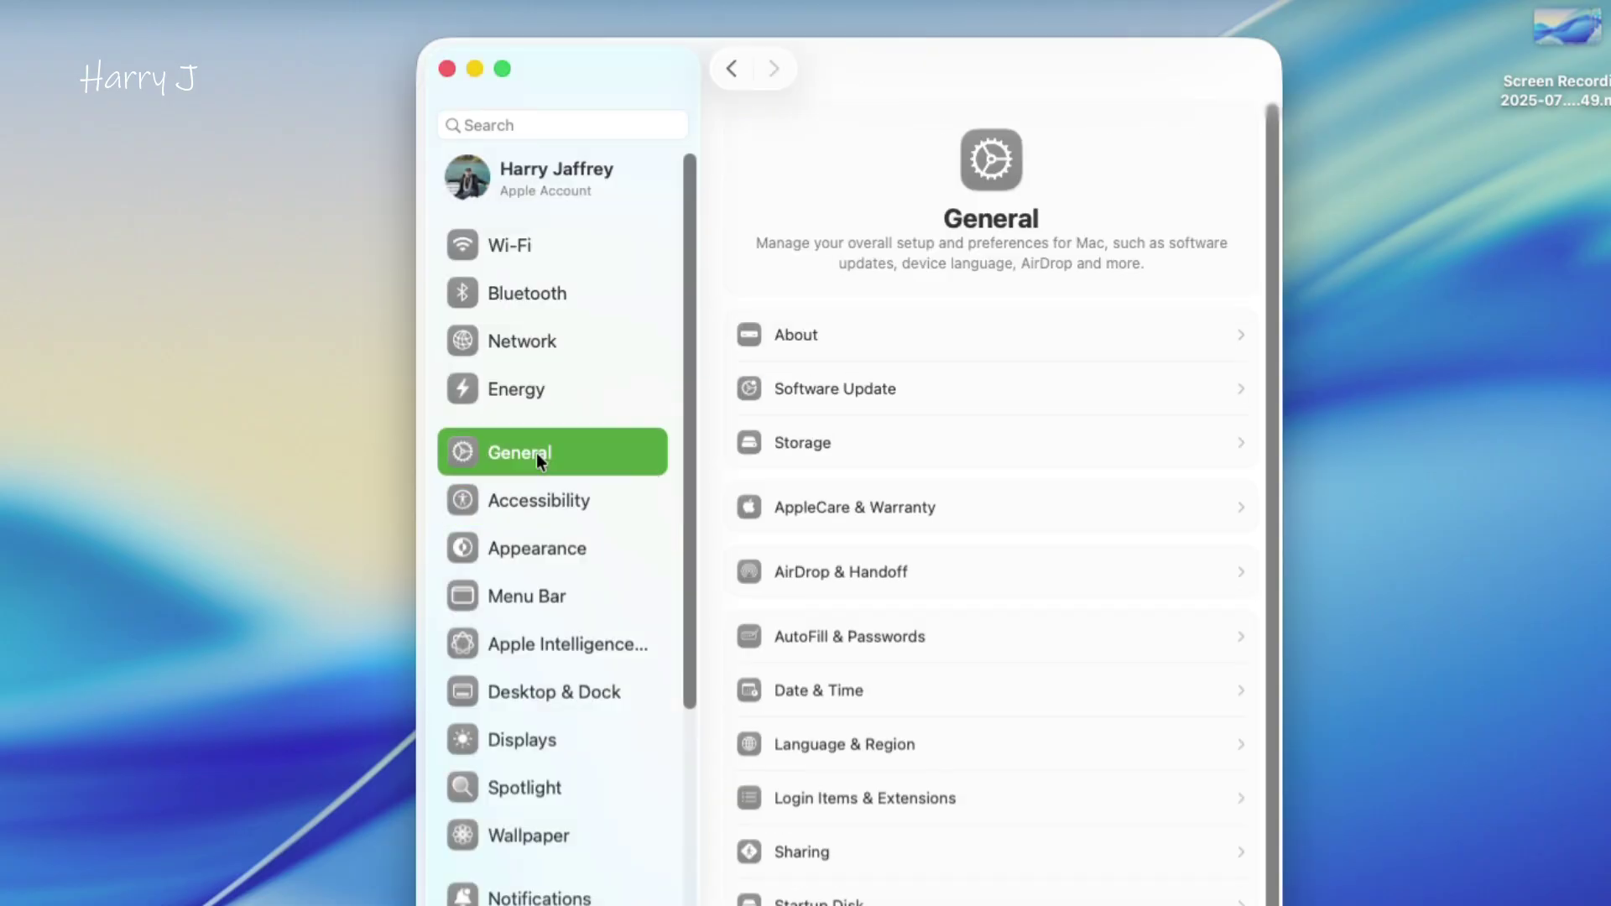
left_click(870, 389)
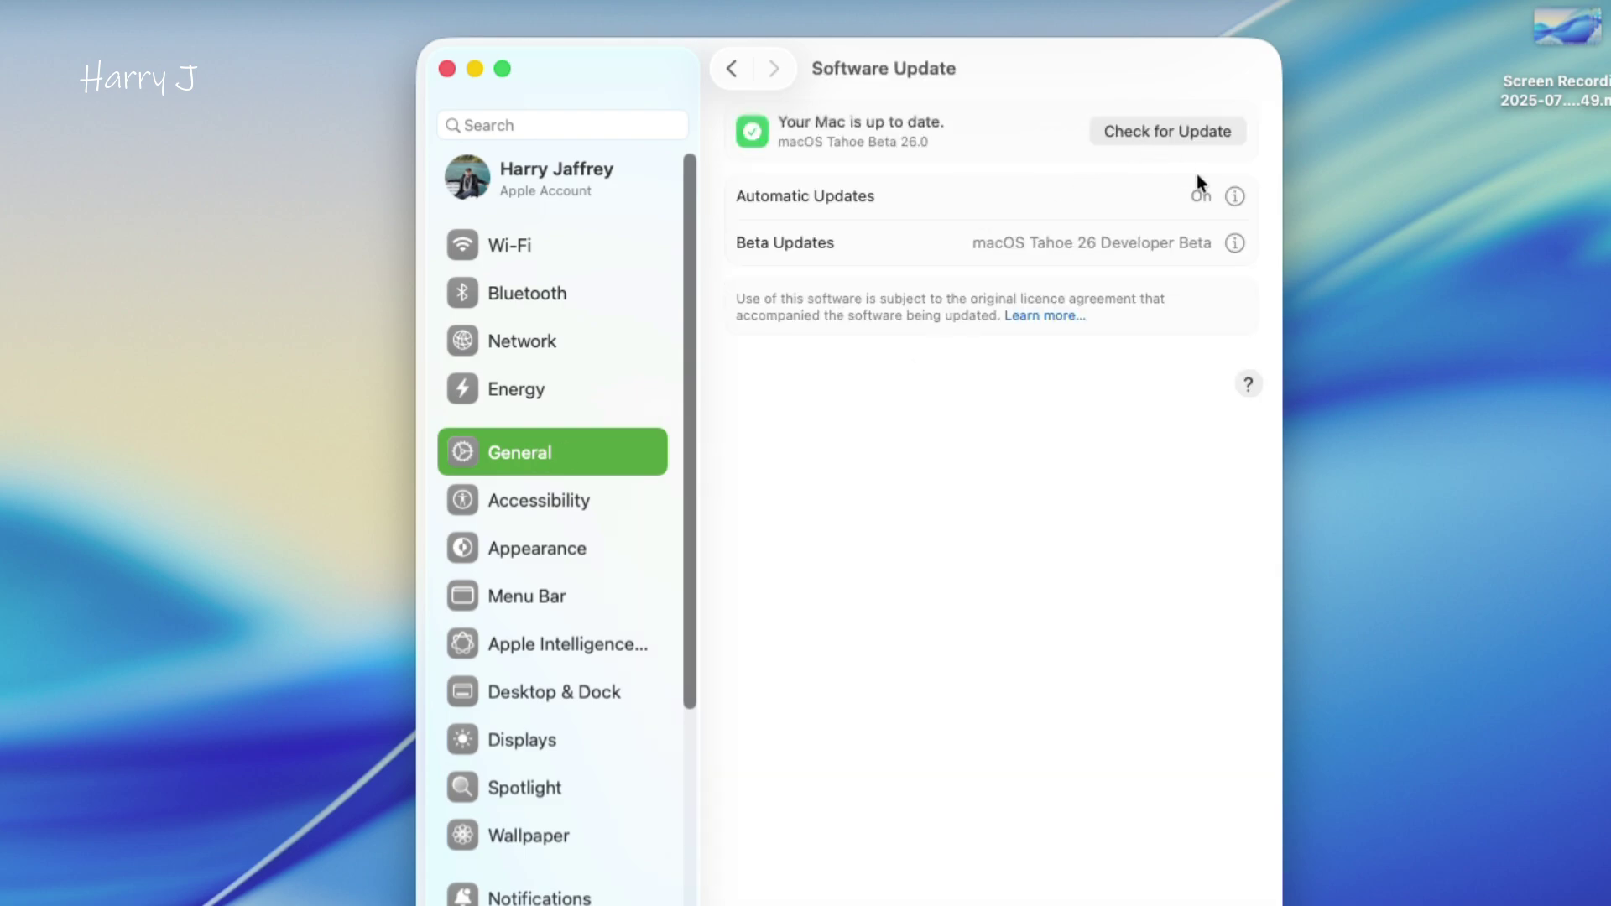
left_click(1153, 126)
left_click(1236, 244)
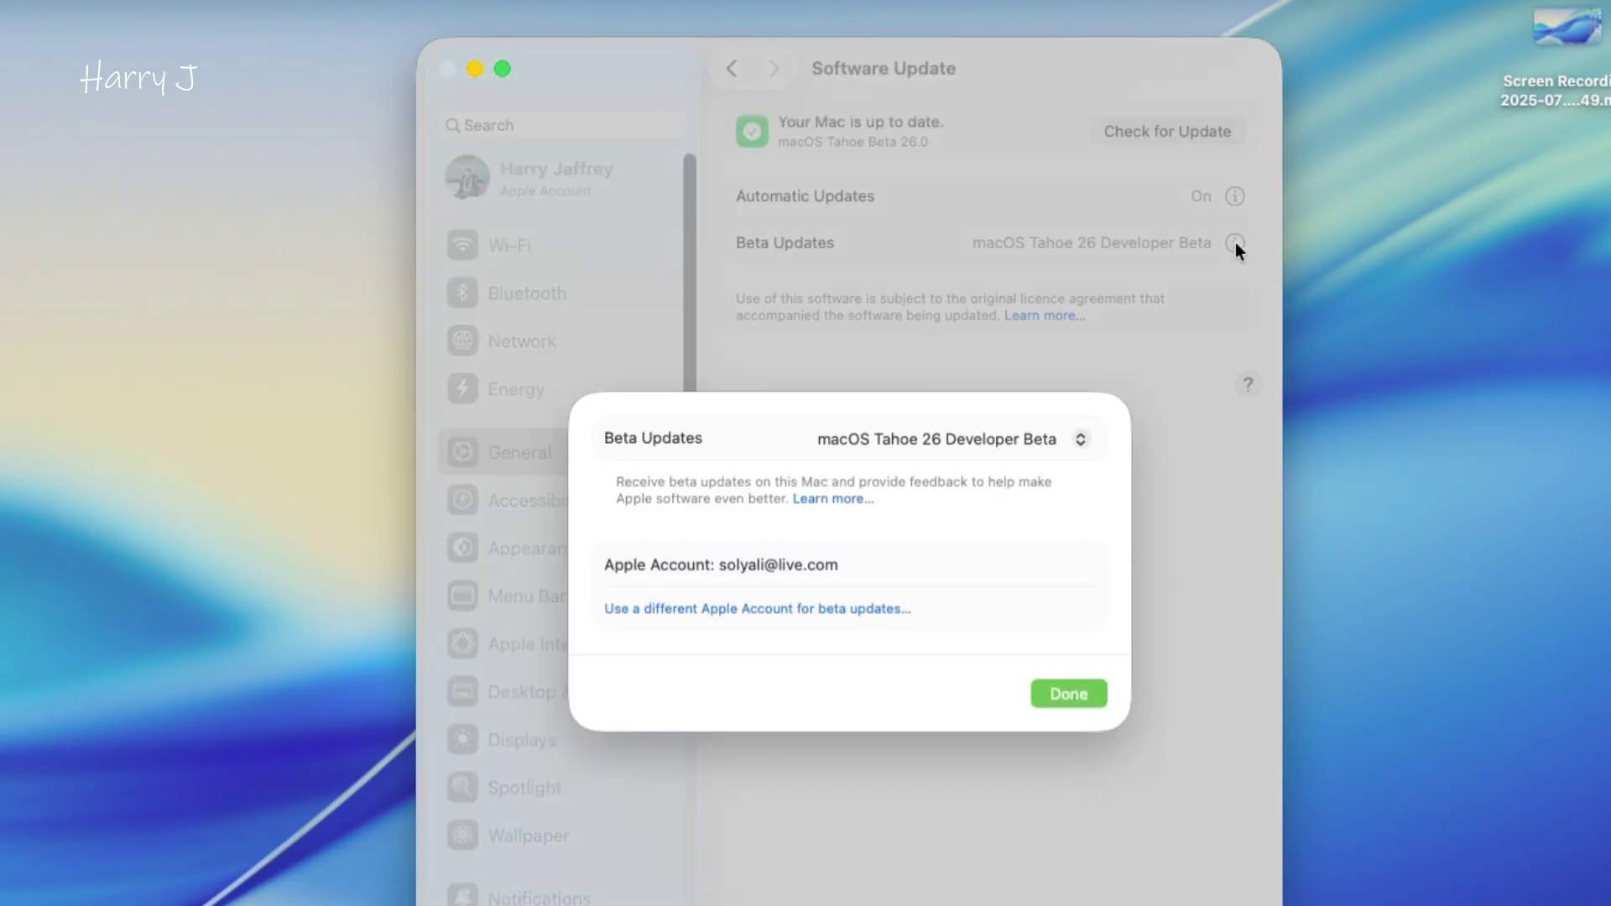
left_click(1083, 437)
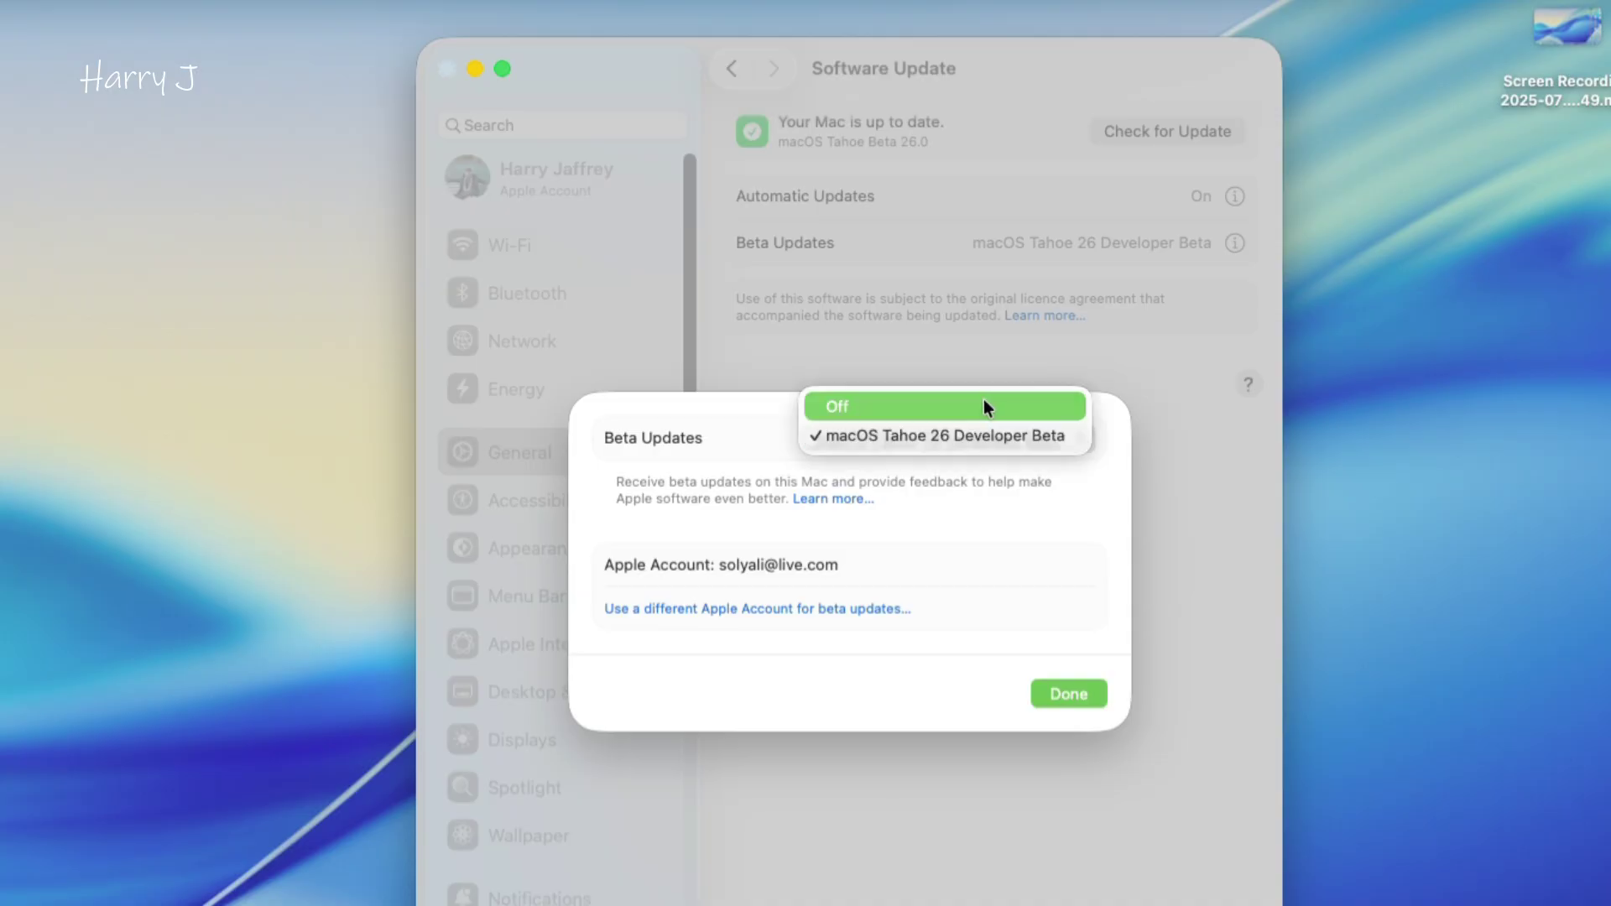
left_click(994, 466)
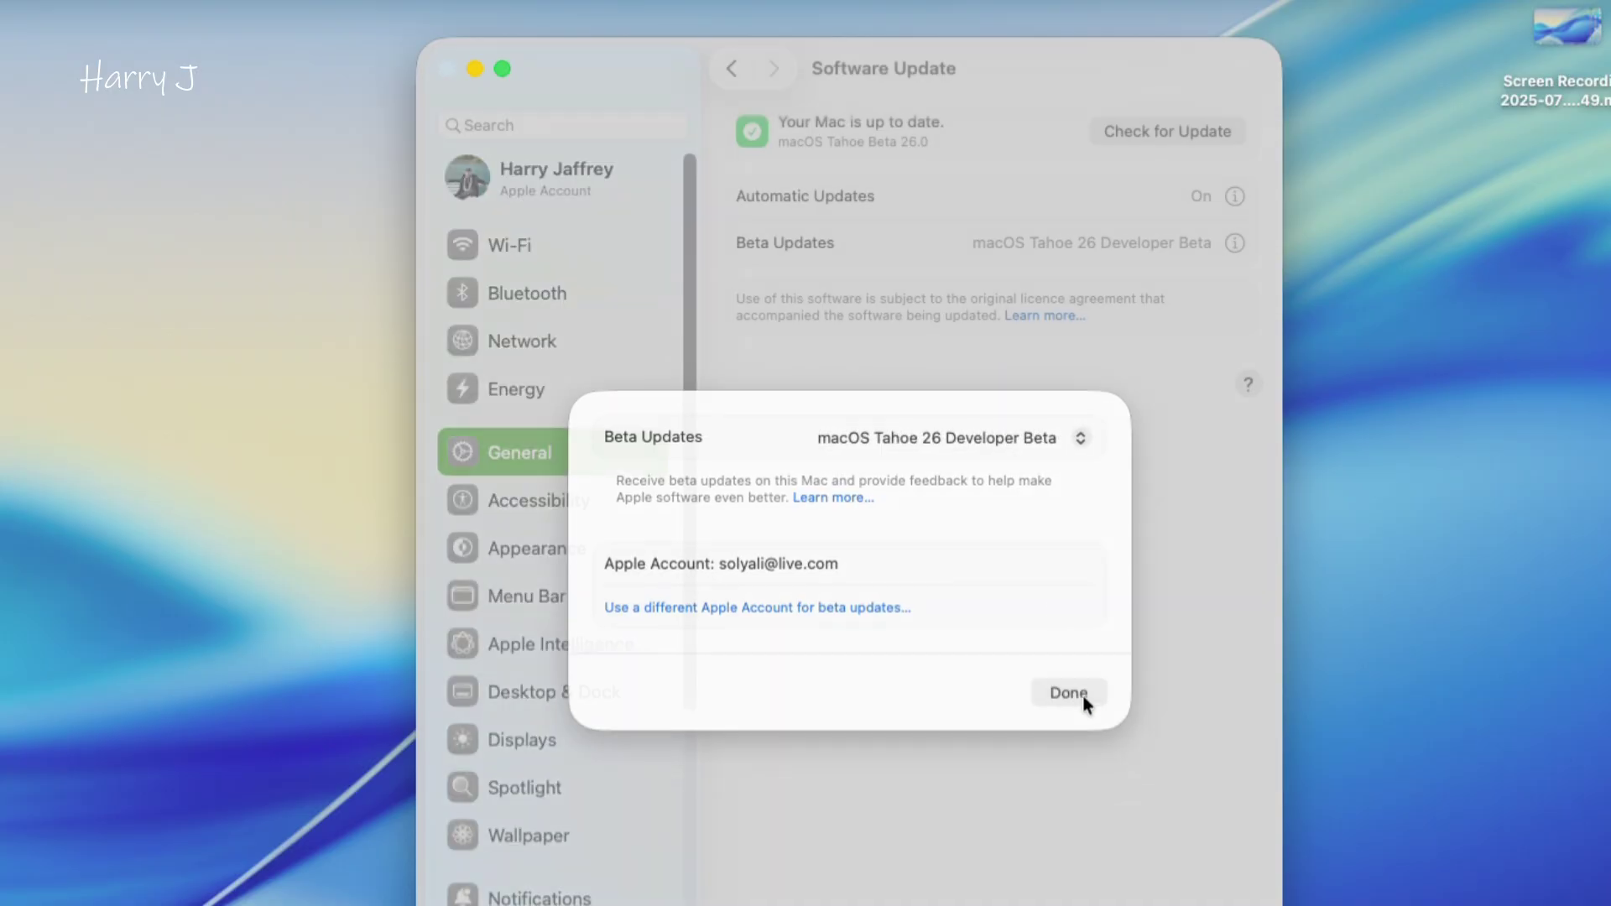
left_click(1068, 693)
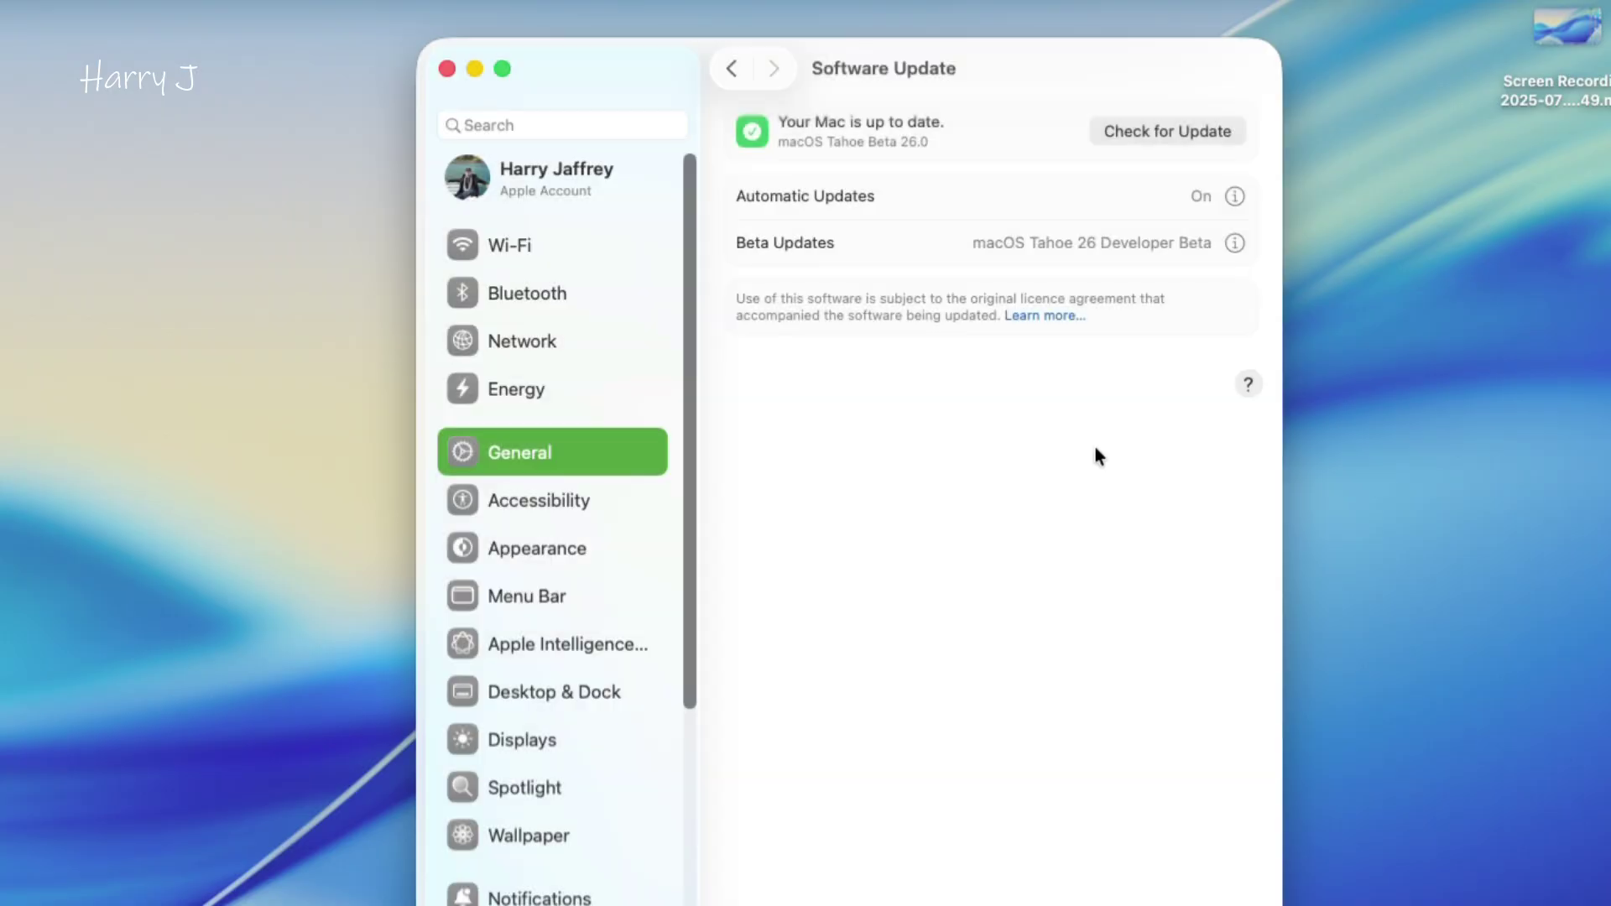